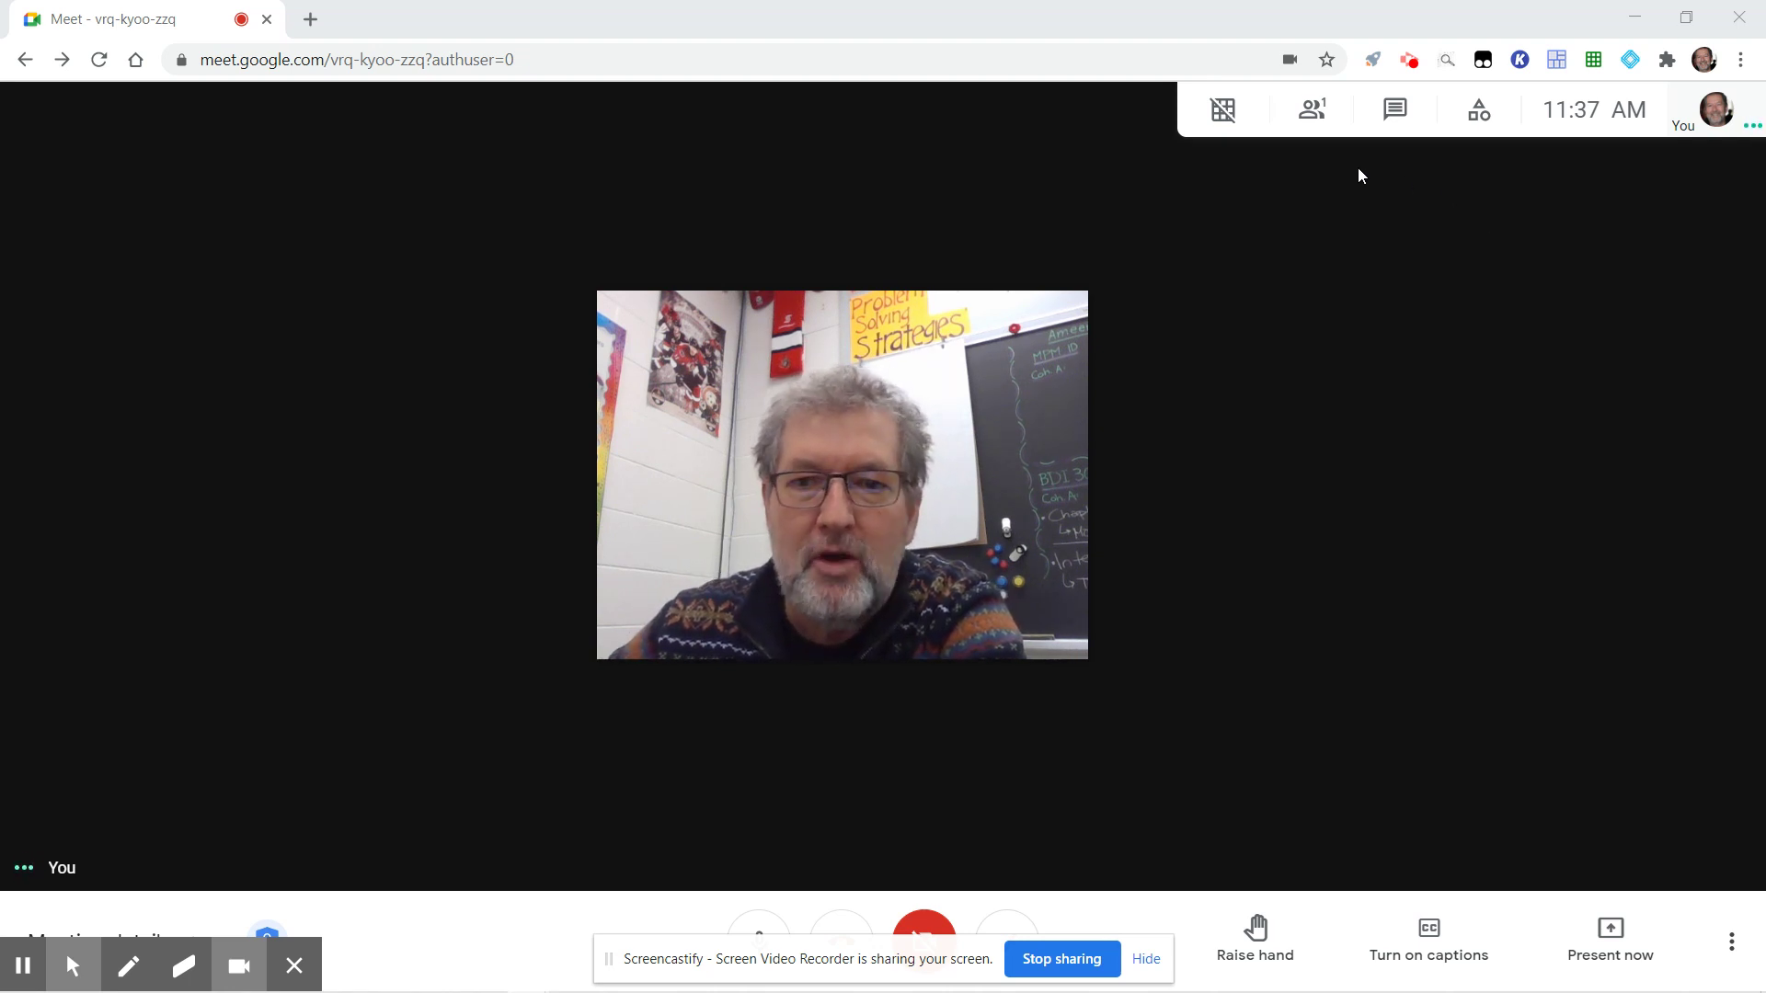
# Step: Hide the Screencastify notice, show the Class List attendance panel, and dismiss the Grid View Fix warning
pyautogui.moveTo(1225, 138)
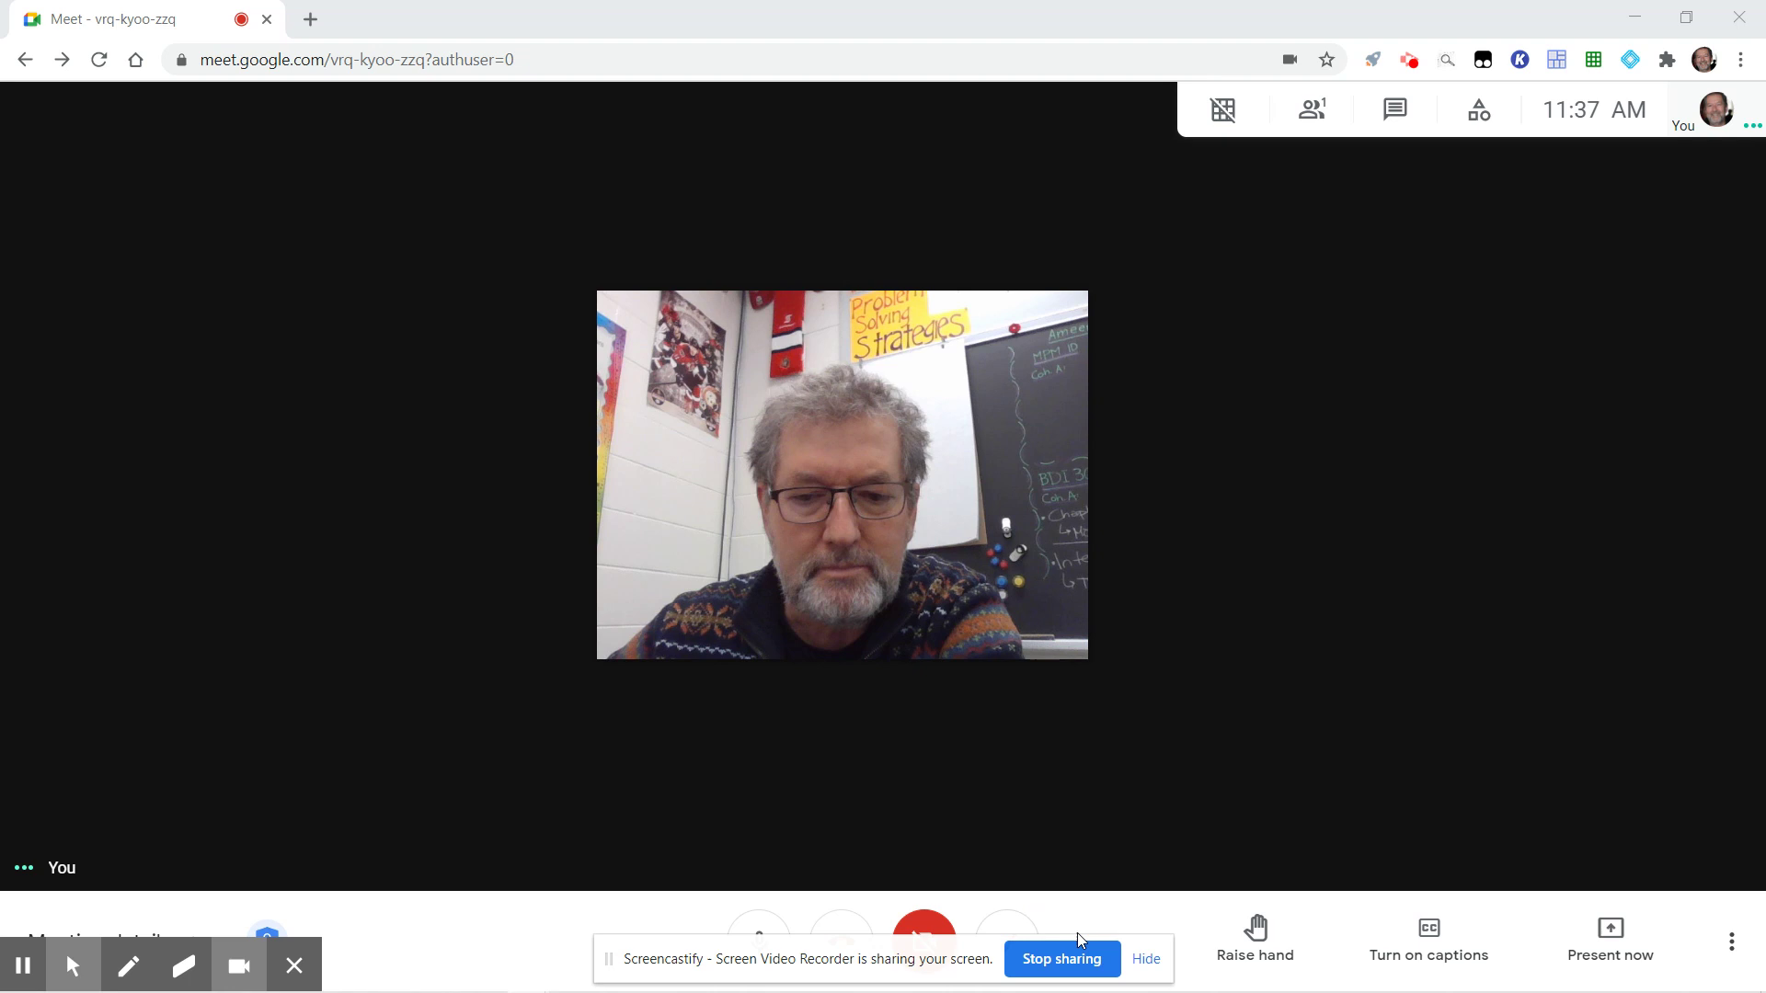
pyautogui.click(1145, 960)
pyautogui.click(1008, 947)
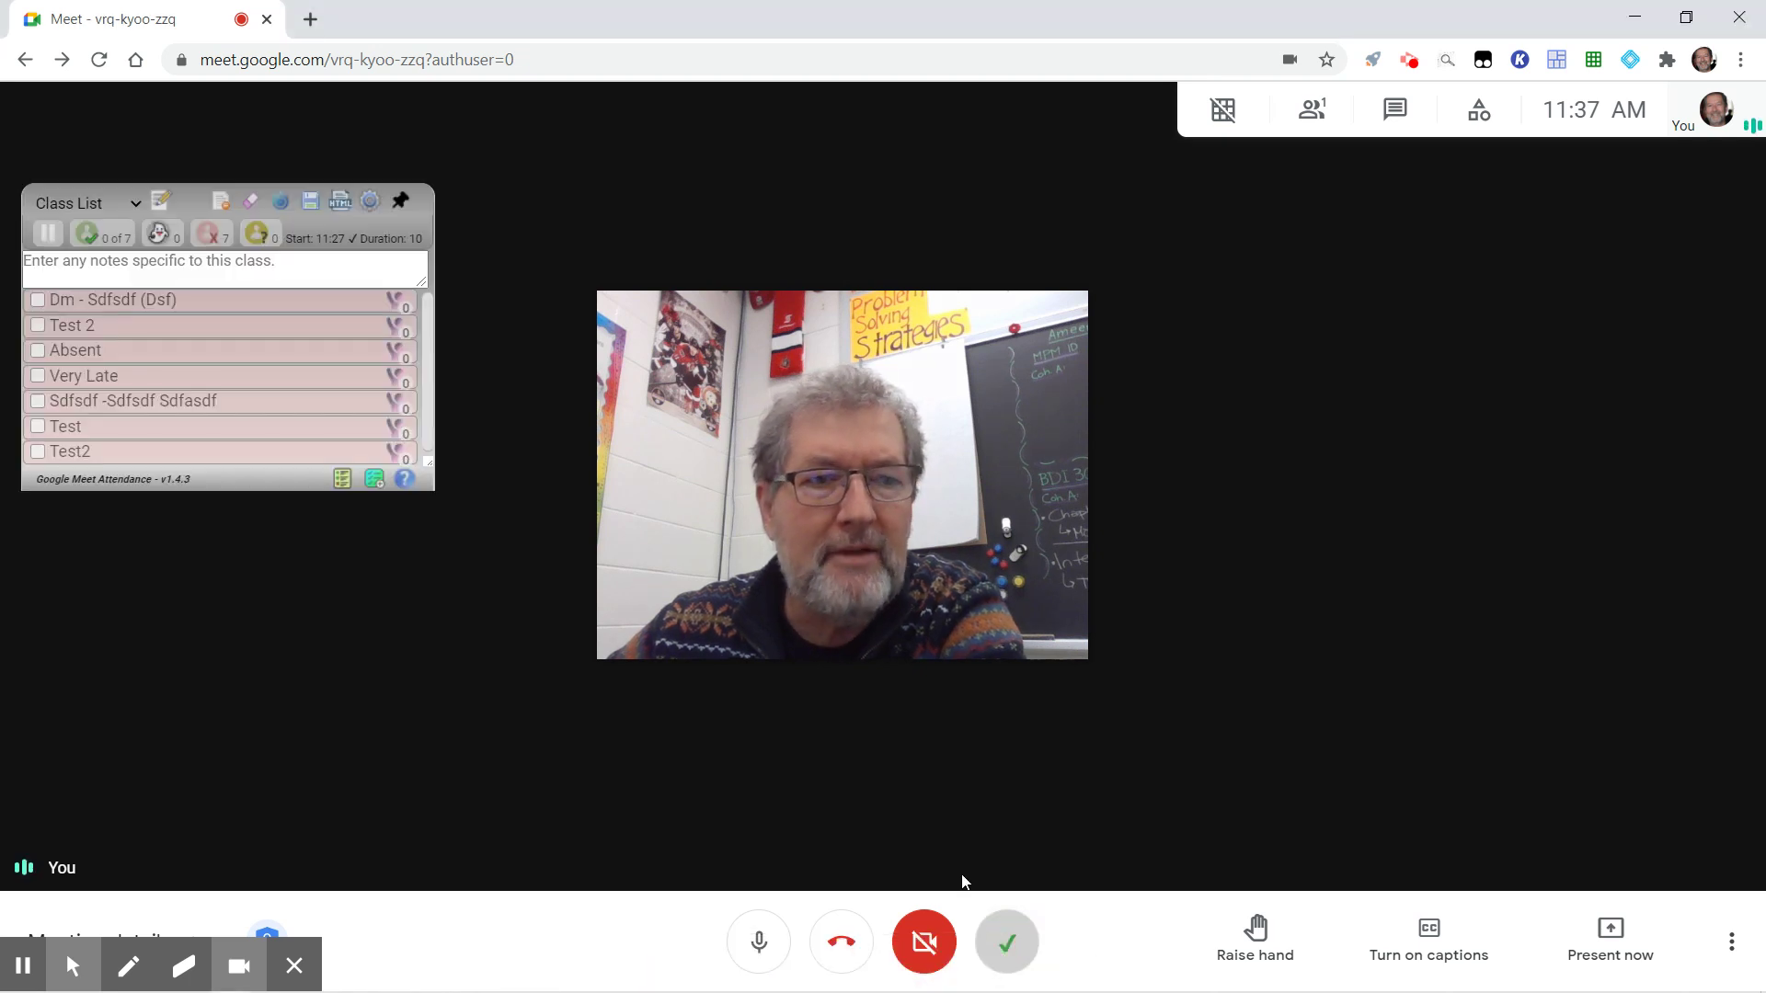
pyautogui.click(1235, 118)
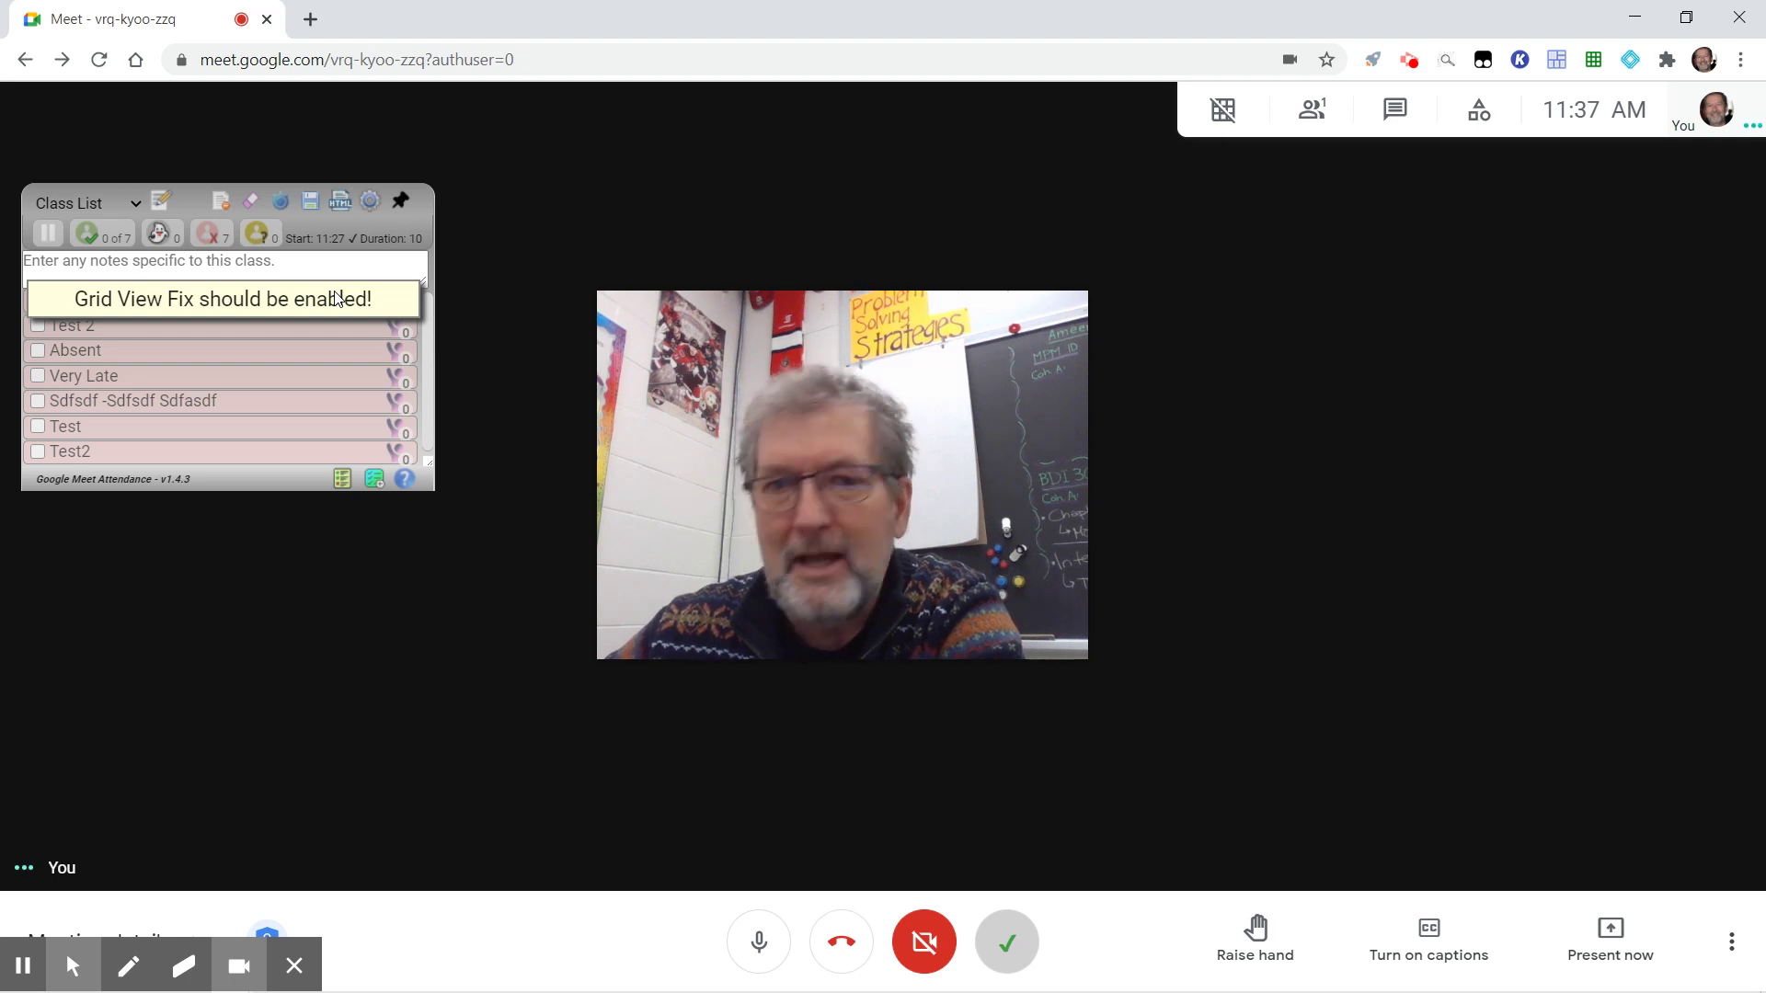
pyautogui.click(280, 304)
pyautogui.moveTo(1228, 108)
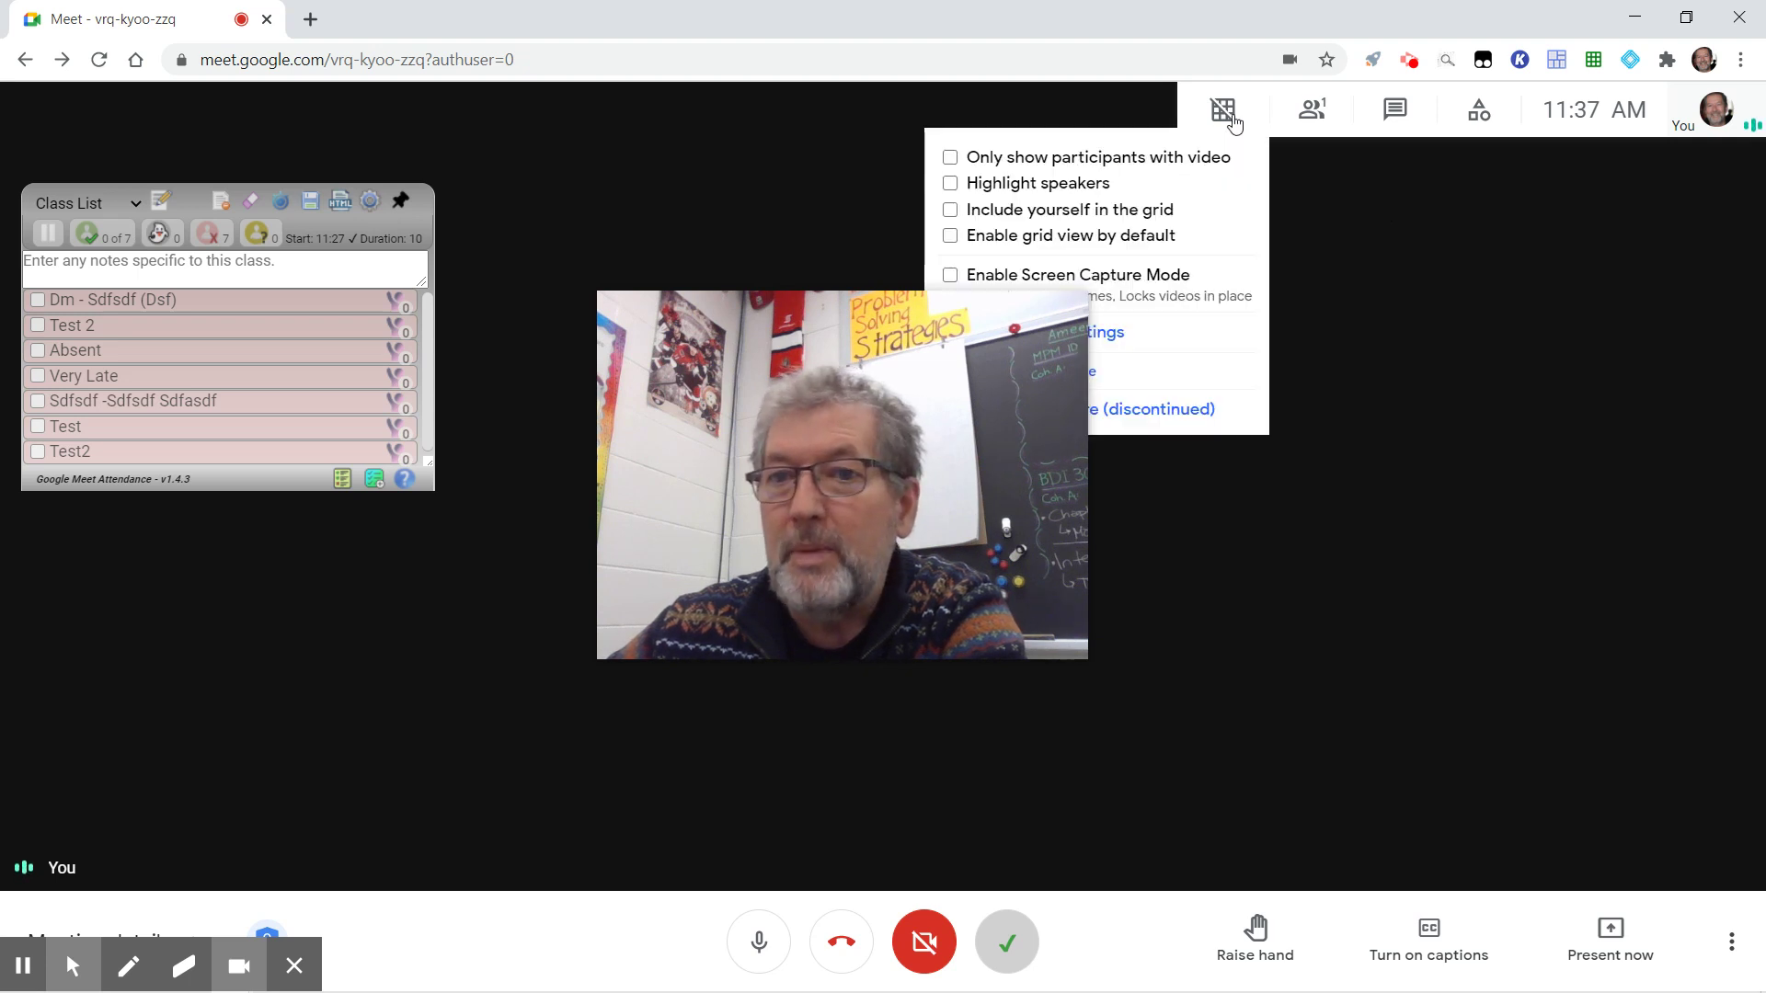
# Step: Go to Chrome's Manage extensions page and move the webcam preview to the top-right corner
pyautogui.click(1667, 61)
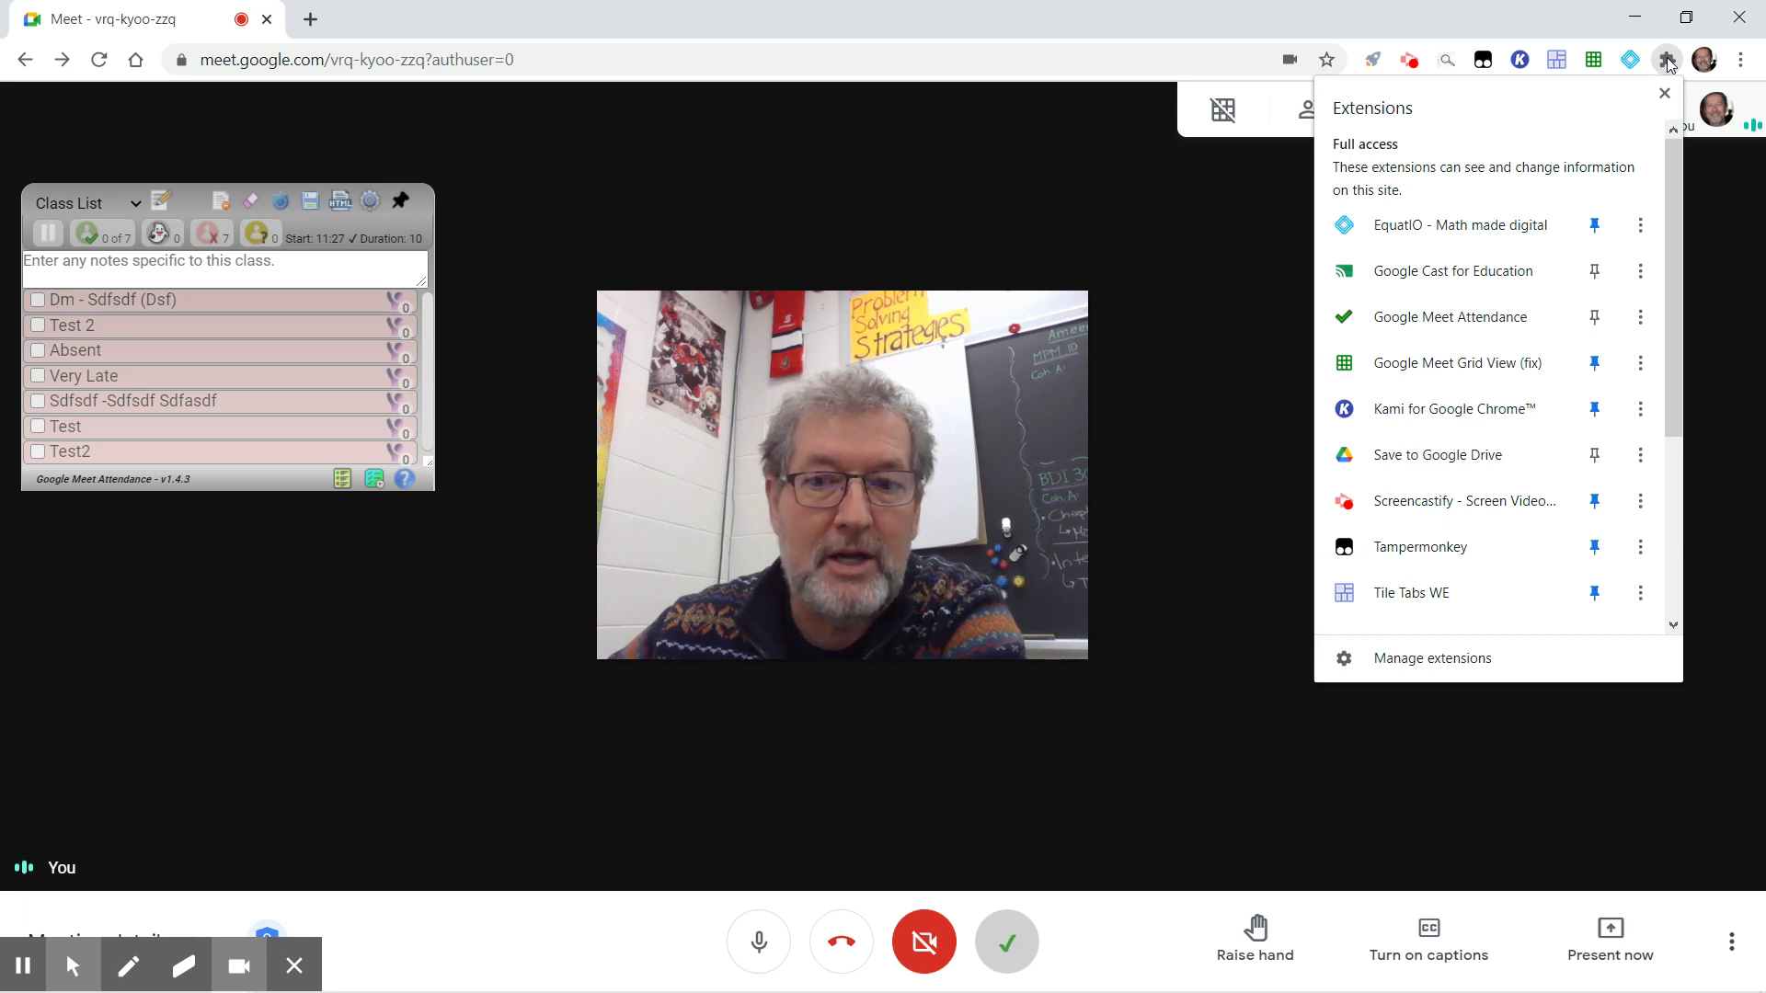
pyautogui.click(1461, 658)
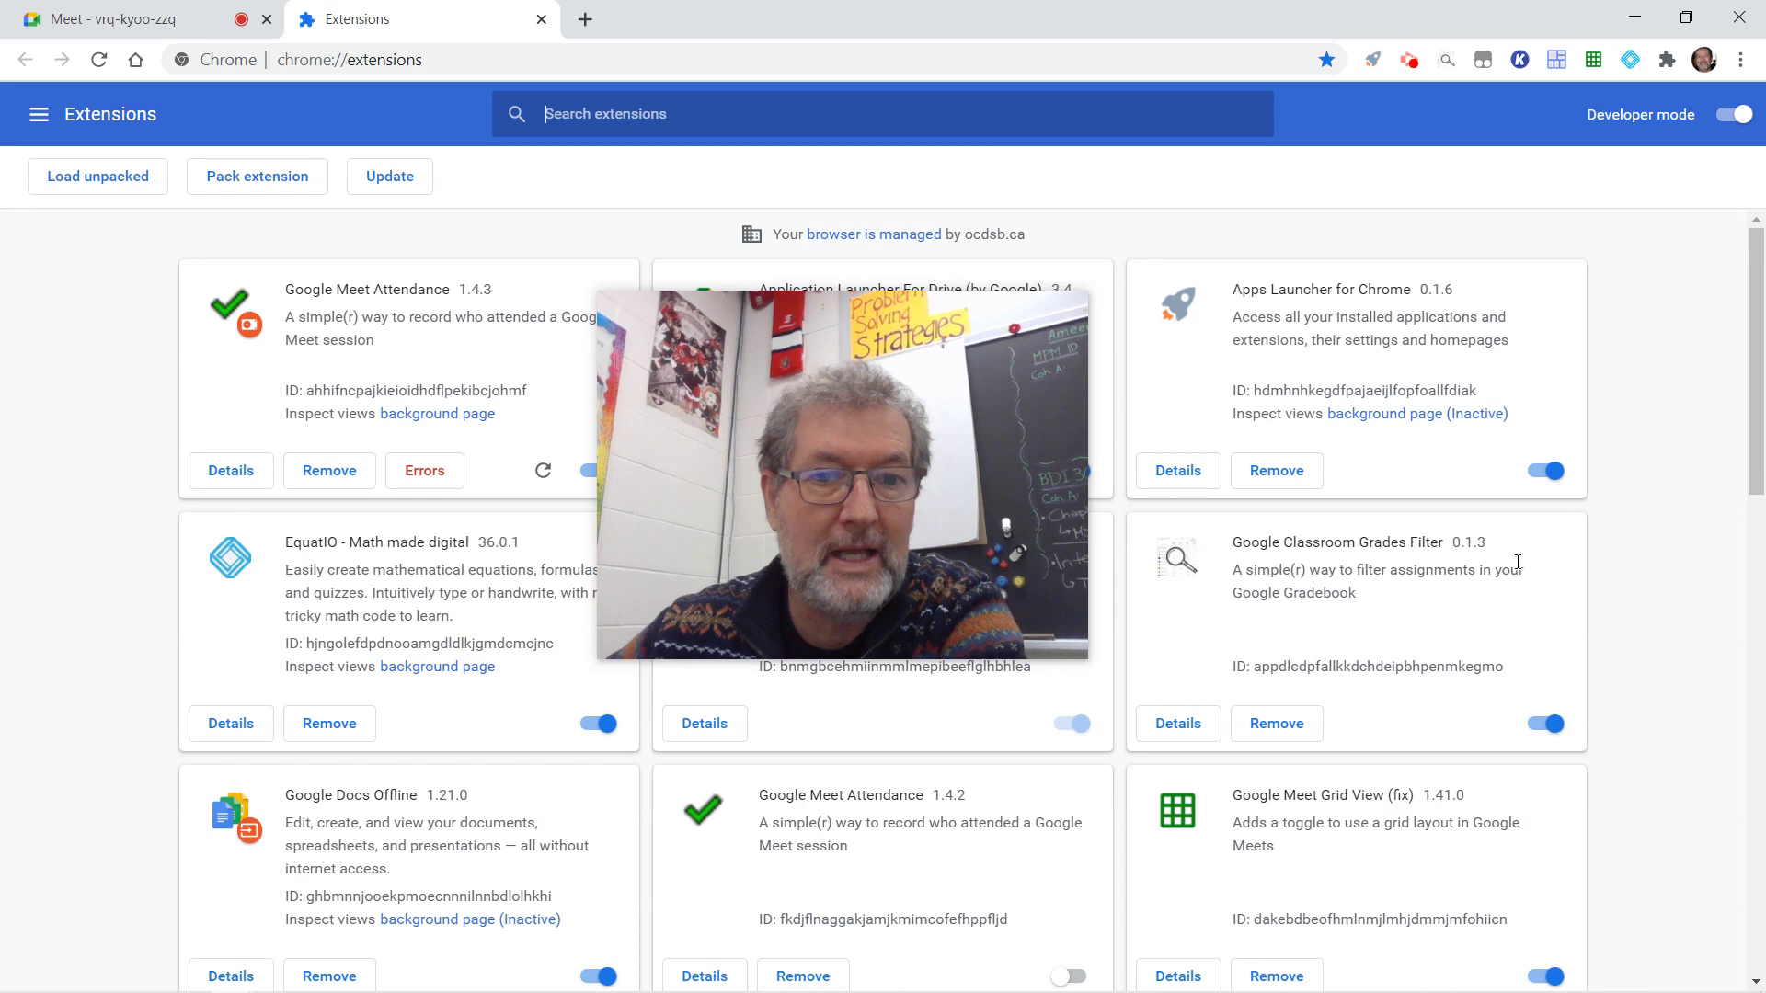
pyautogui.moveTo(891, 531)
pyautogui.moveTo(848, 499); pyautogui.dragTo(1537, 390)
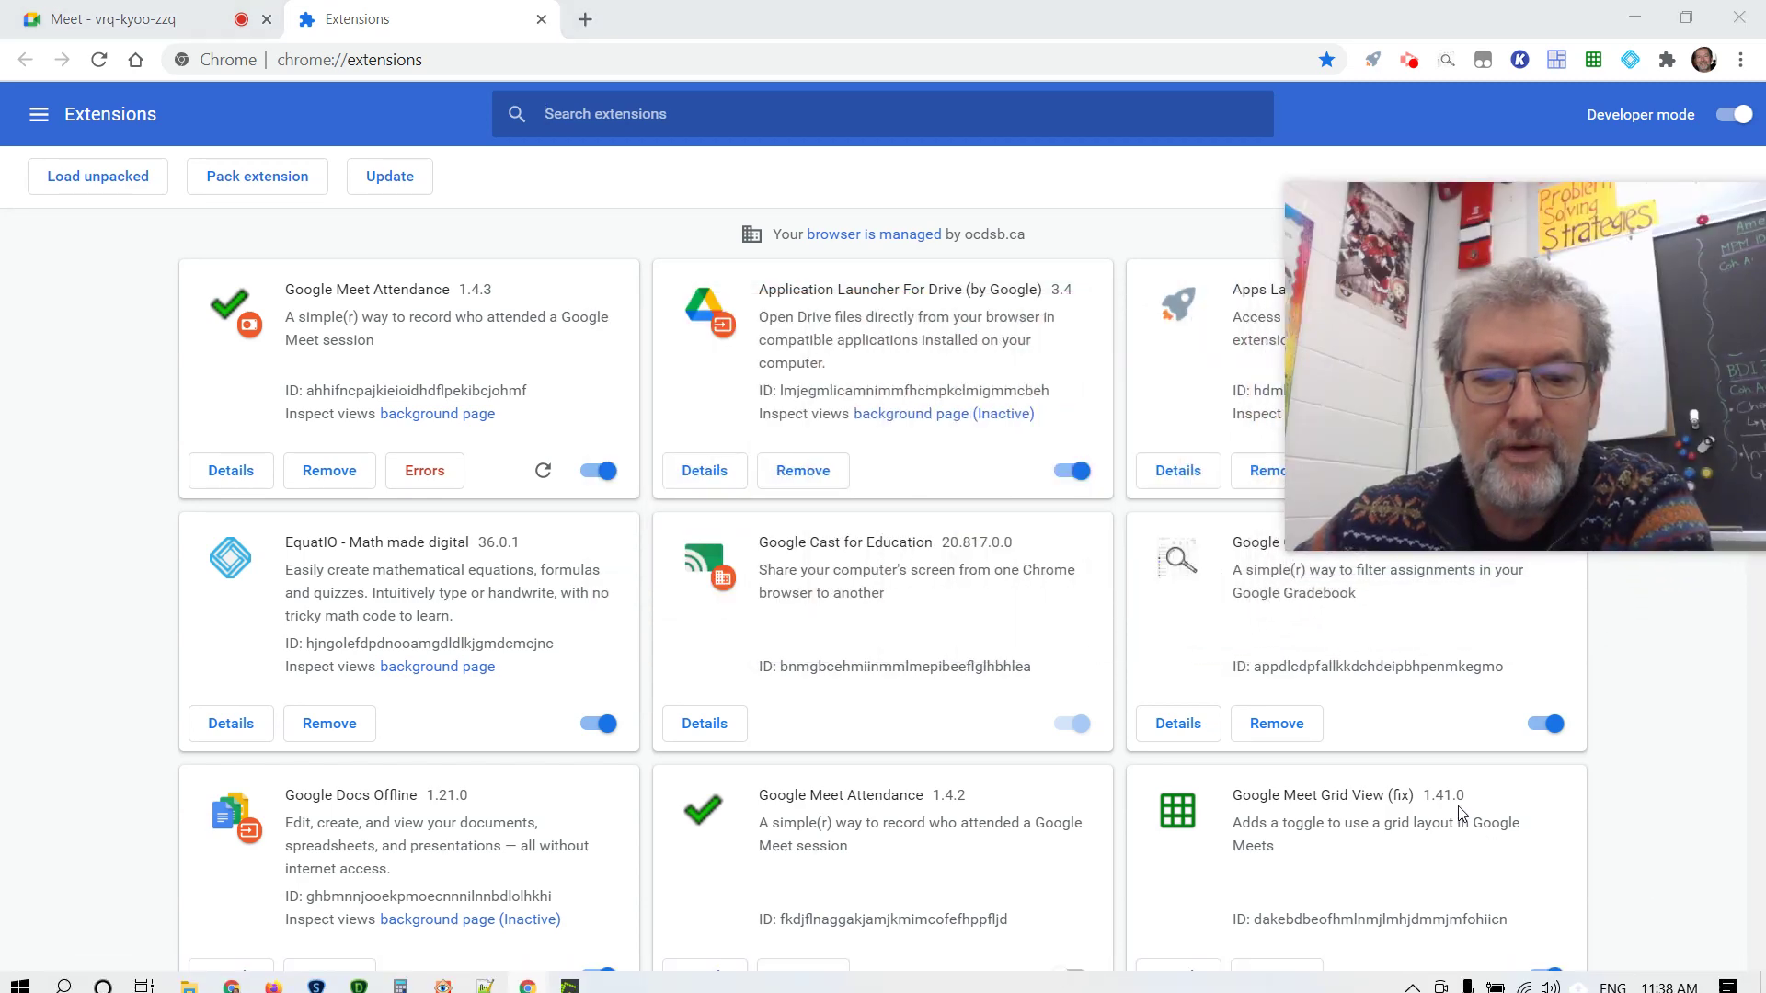
# Step: Switch off the Google Meet Grid View (fix) extension
pyautogui.scroll(-2, 1460, 817)
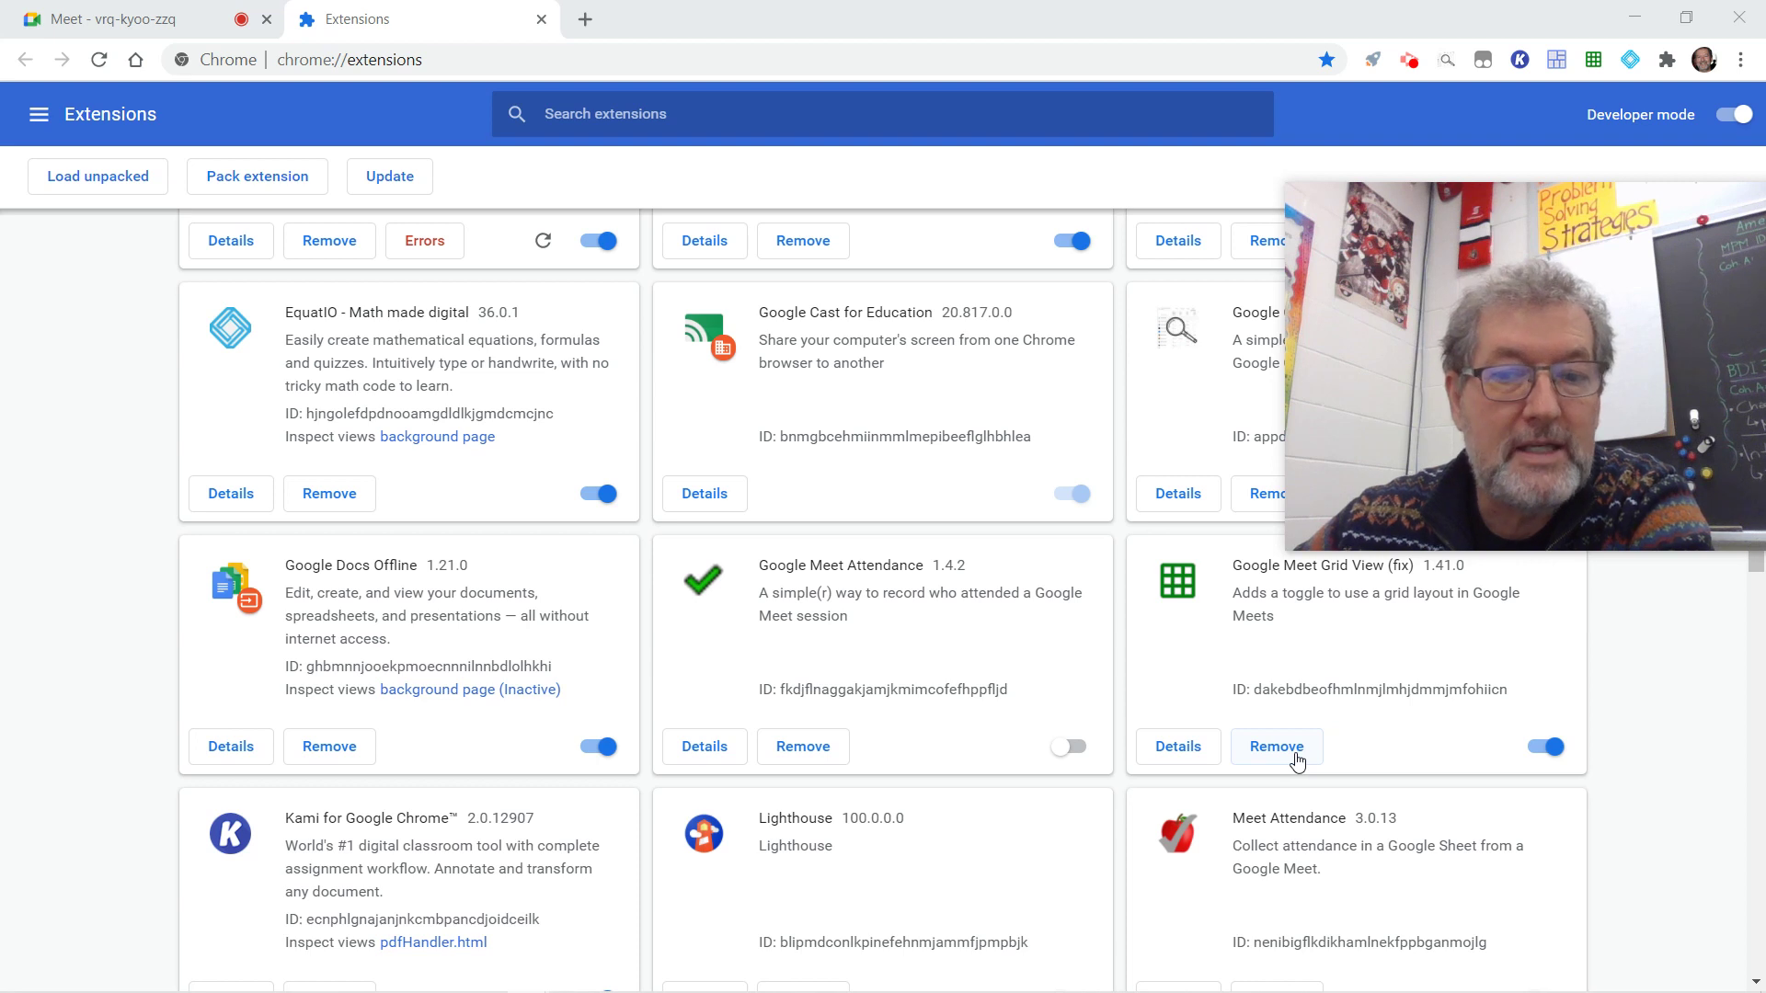
pyautogui.click(1548, 749)
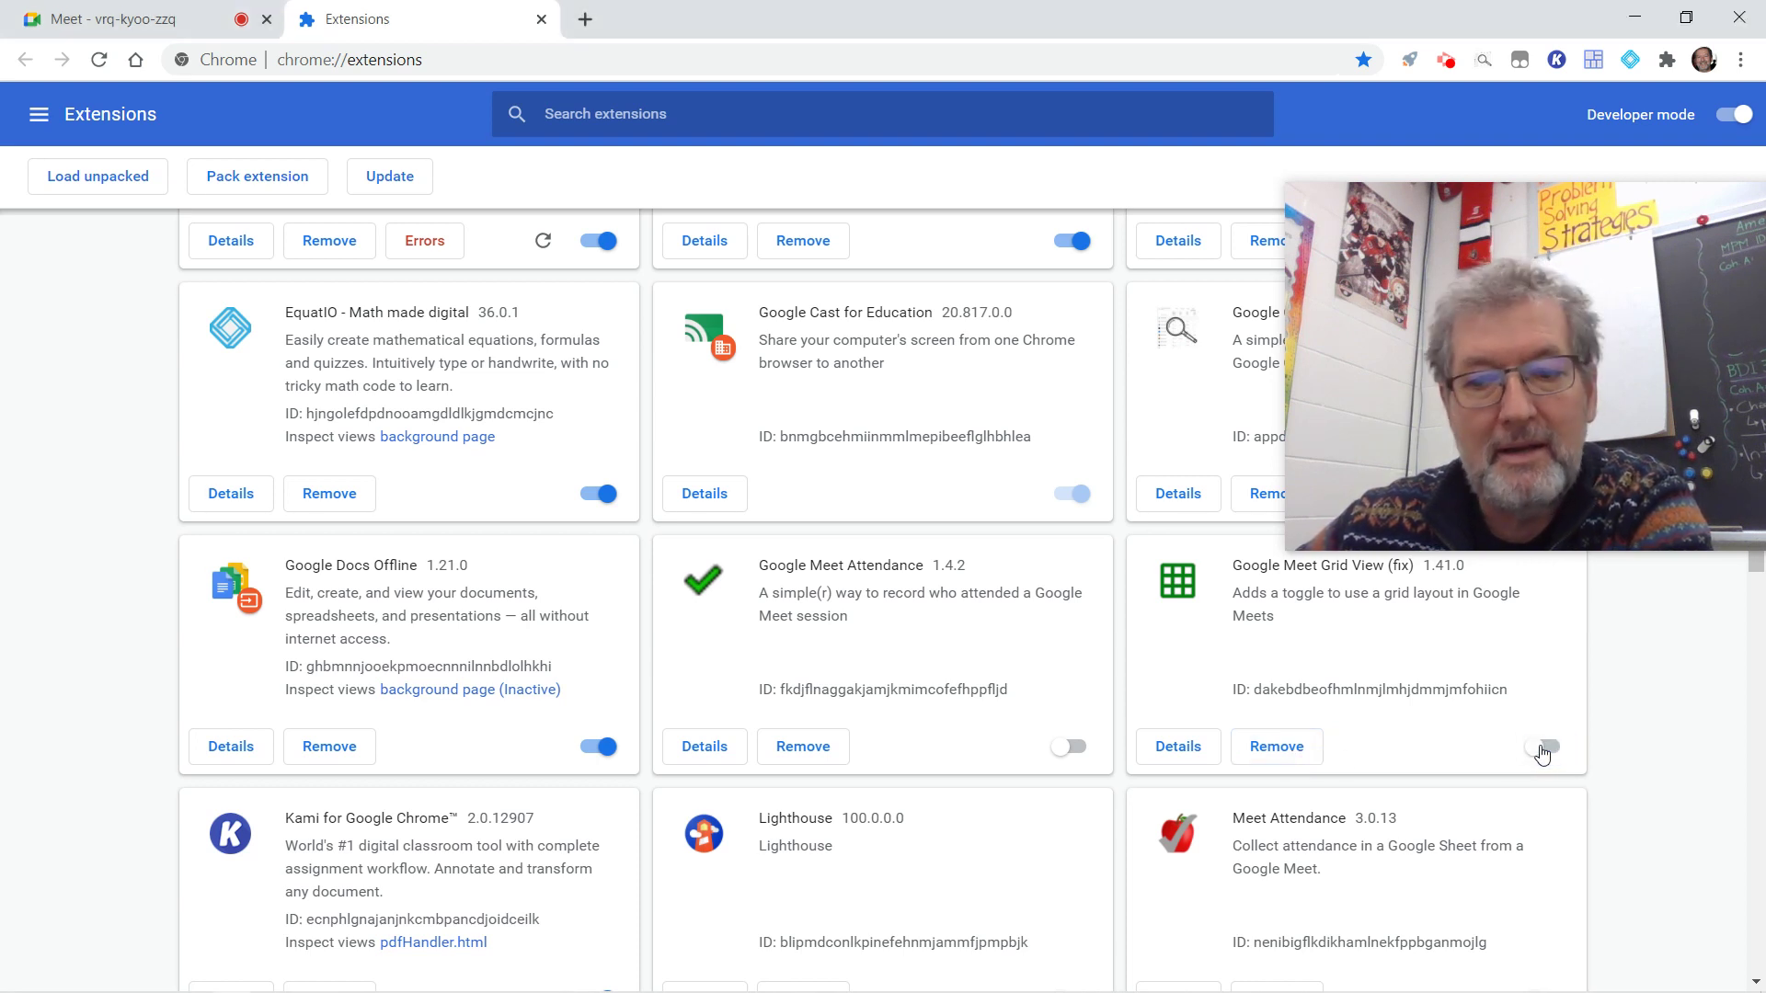
pyautogui.moveTo(1345, 501)
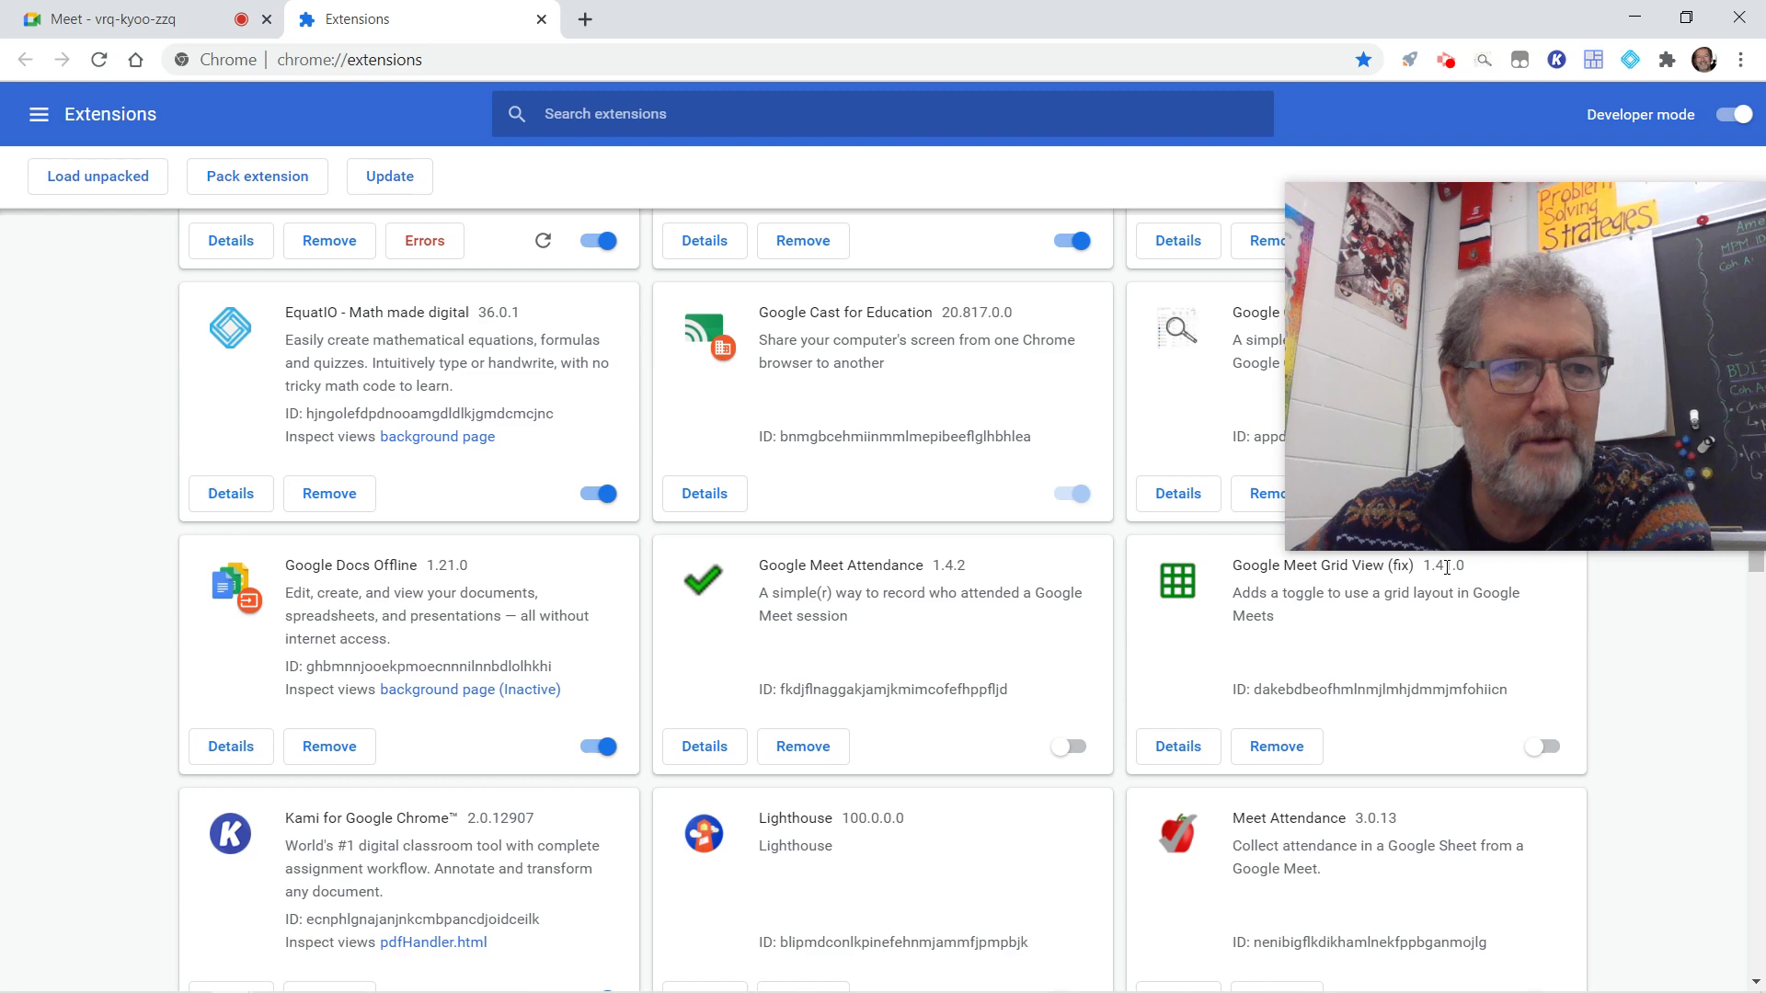
# Step: Back on the Meet call, bring up Change layout from the More options menu
pyautogui.click(130, 18)
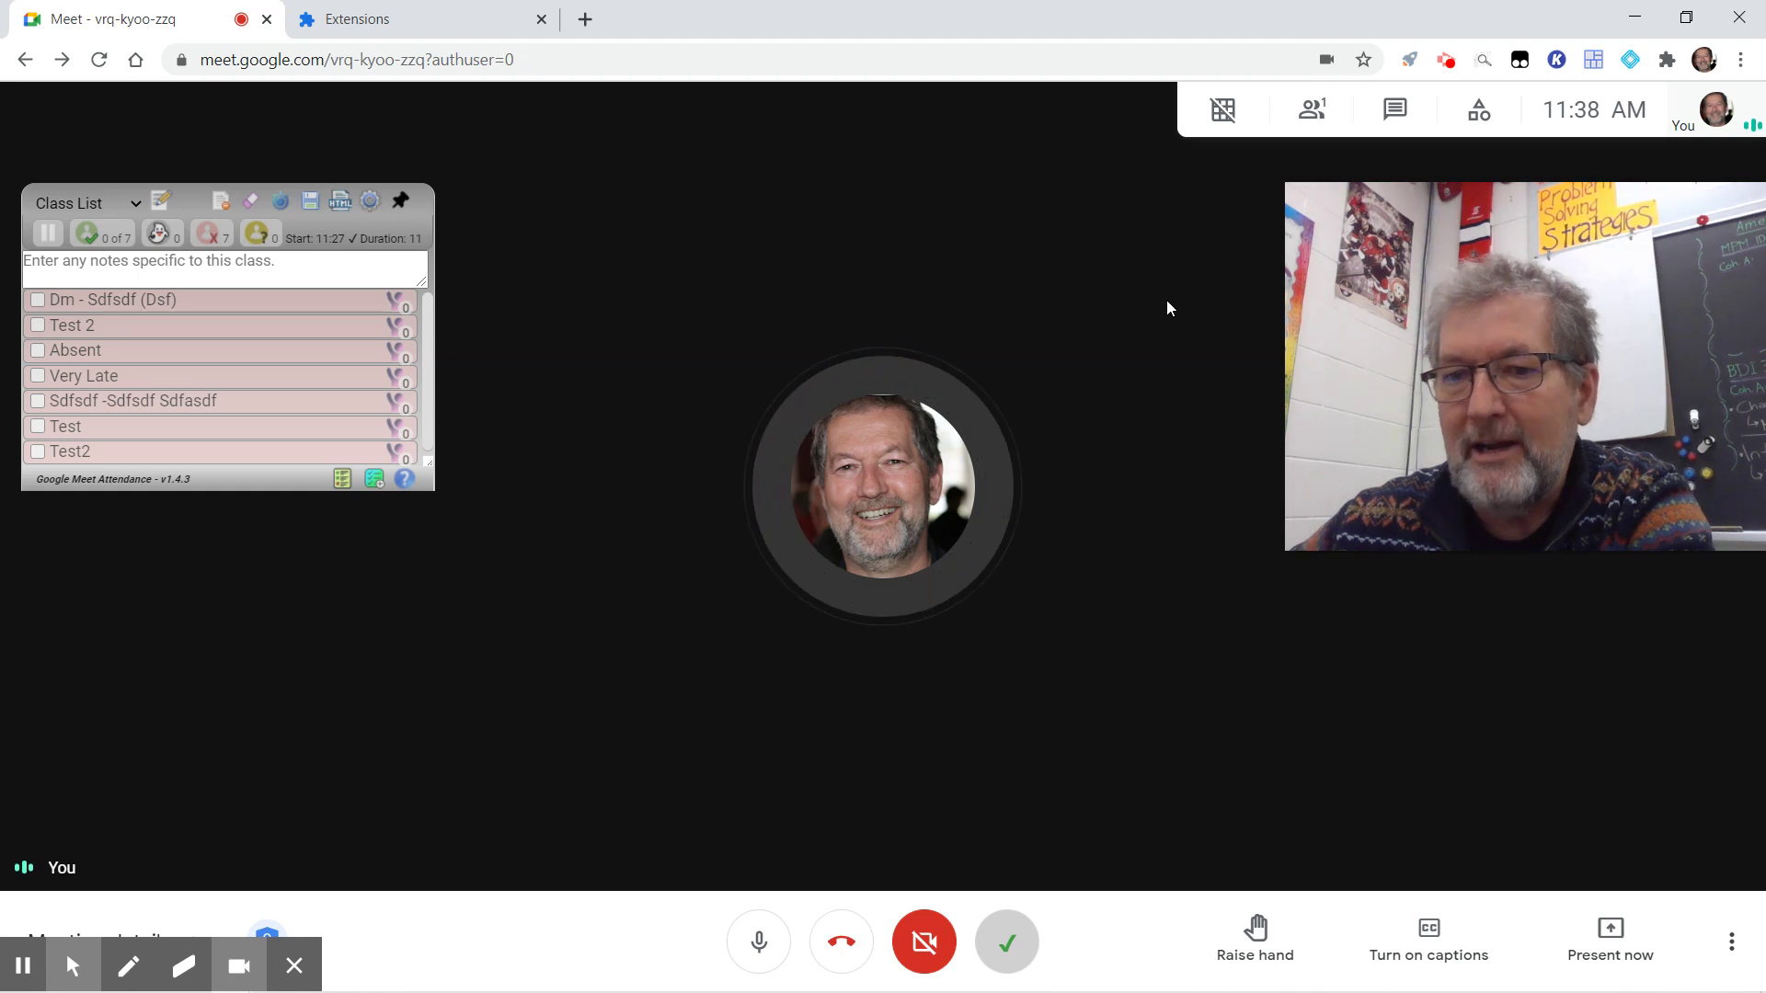
pyautogui.click(1732, 944)
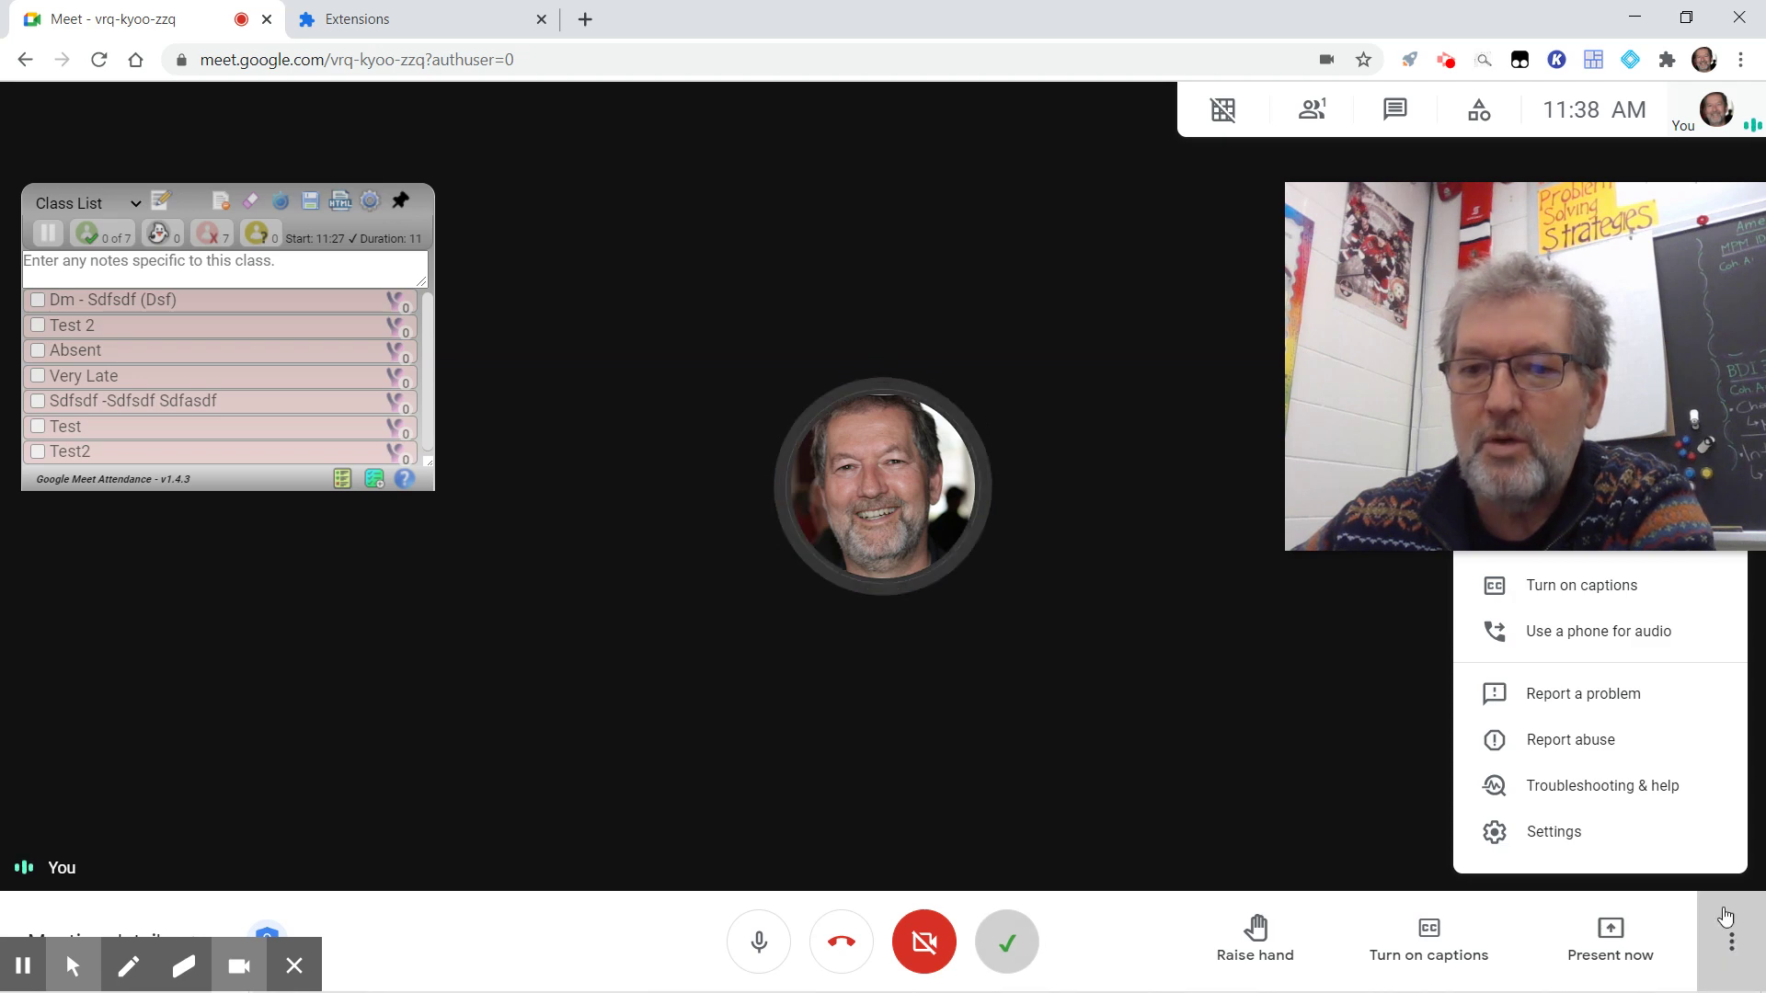
pyautogui.moveTo(1535, 275); pyautogui.dragTo(894, 416)
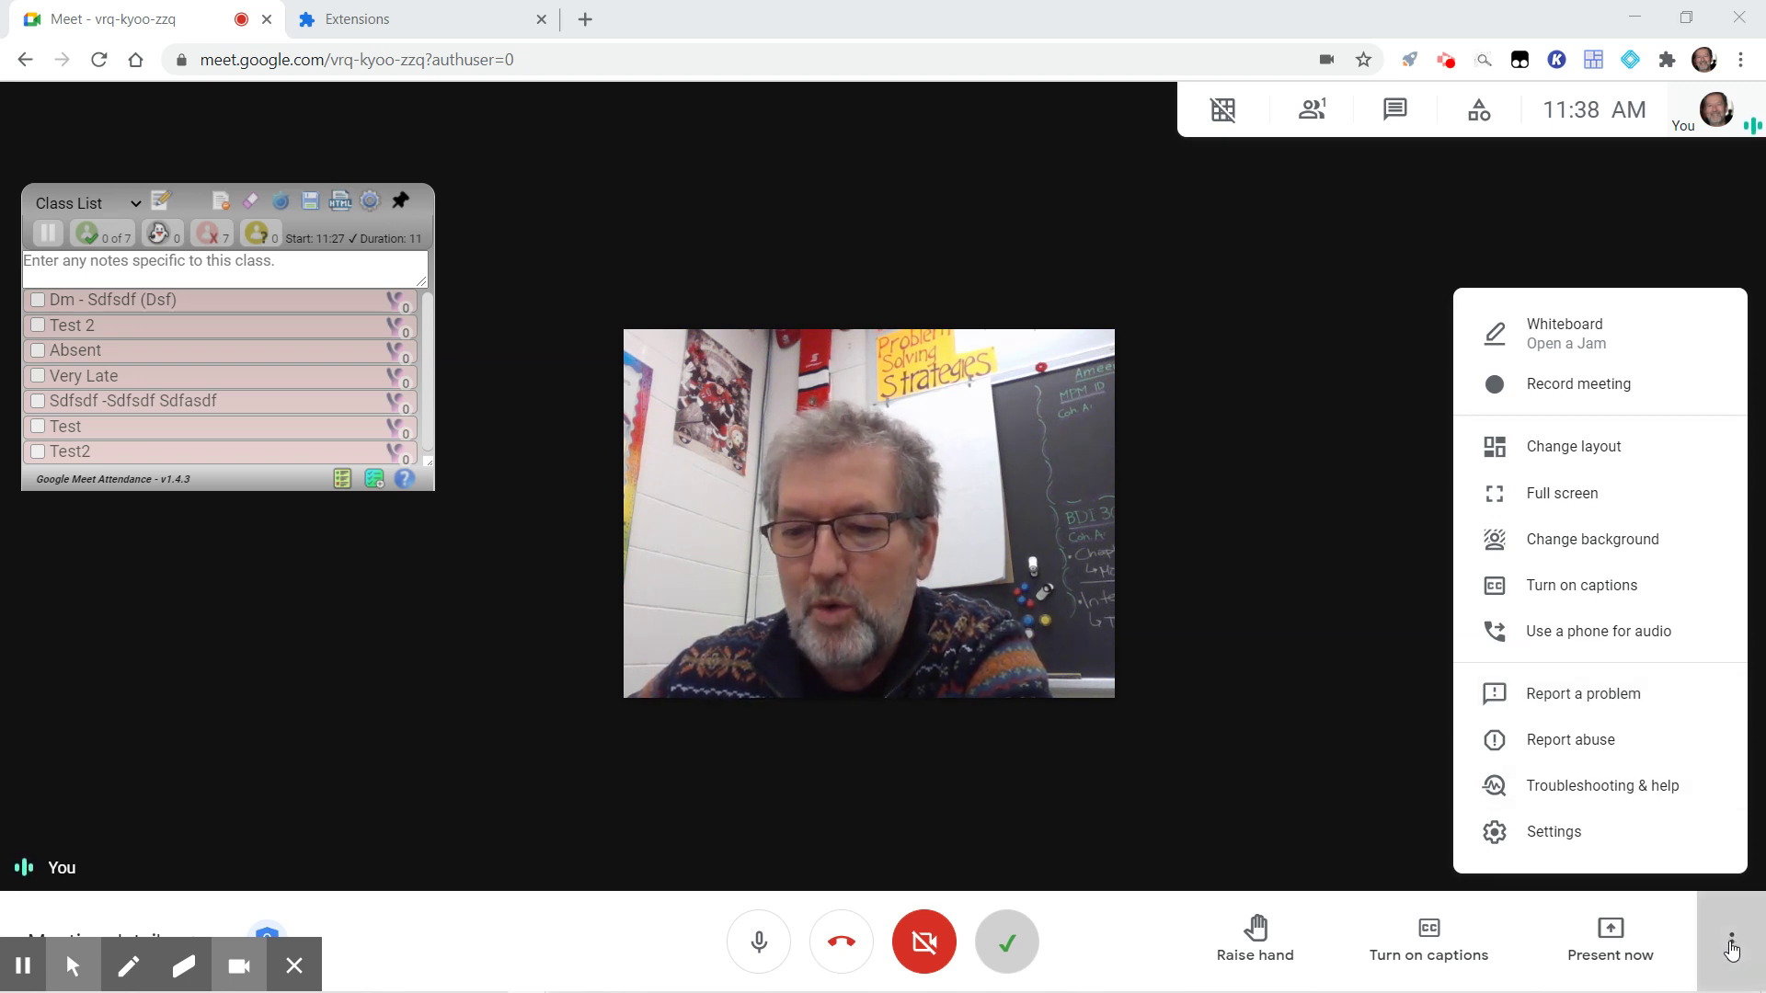
pyautogui.click(1611, 448)
# Step: Raise the Tiled layout's maximum tile count from 30 to 49
pyautogui.moveTo(615, 703); pyautogui.dragTo(229, 742)
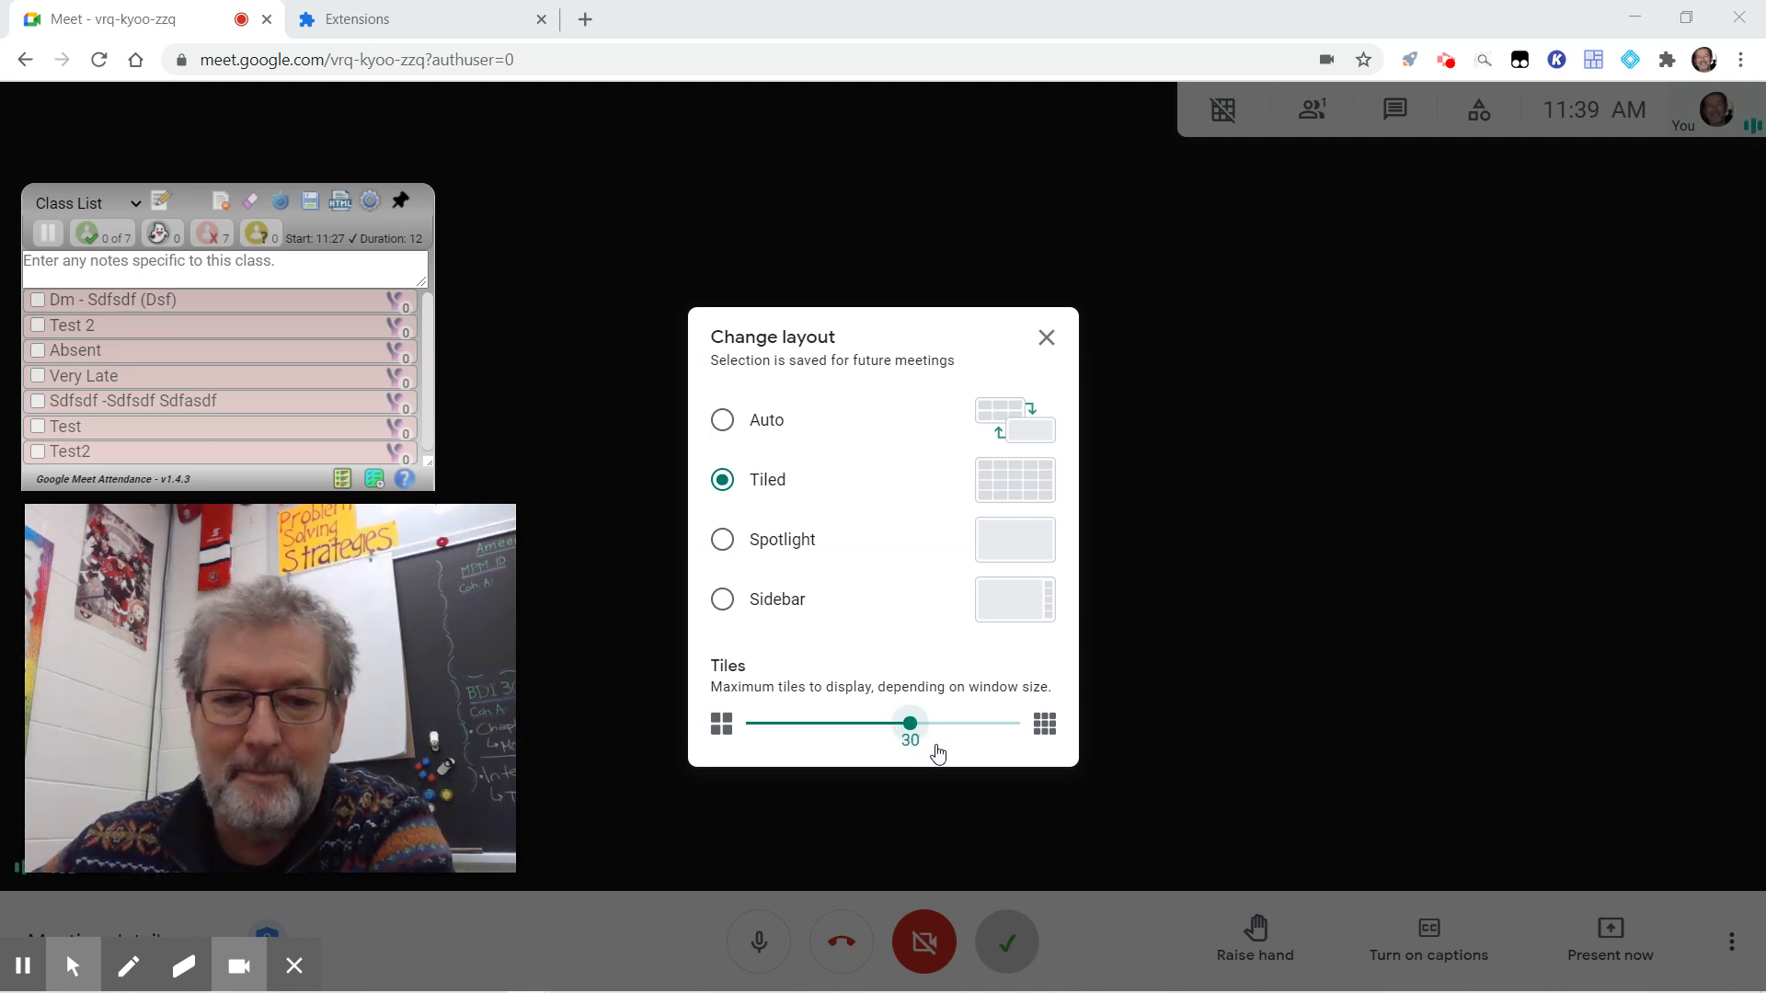
pyautogui.moveTo(911, 729); pyautogui.dragTo(1001, 743)
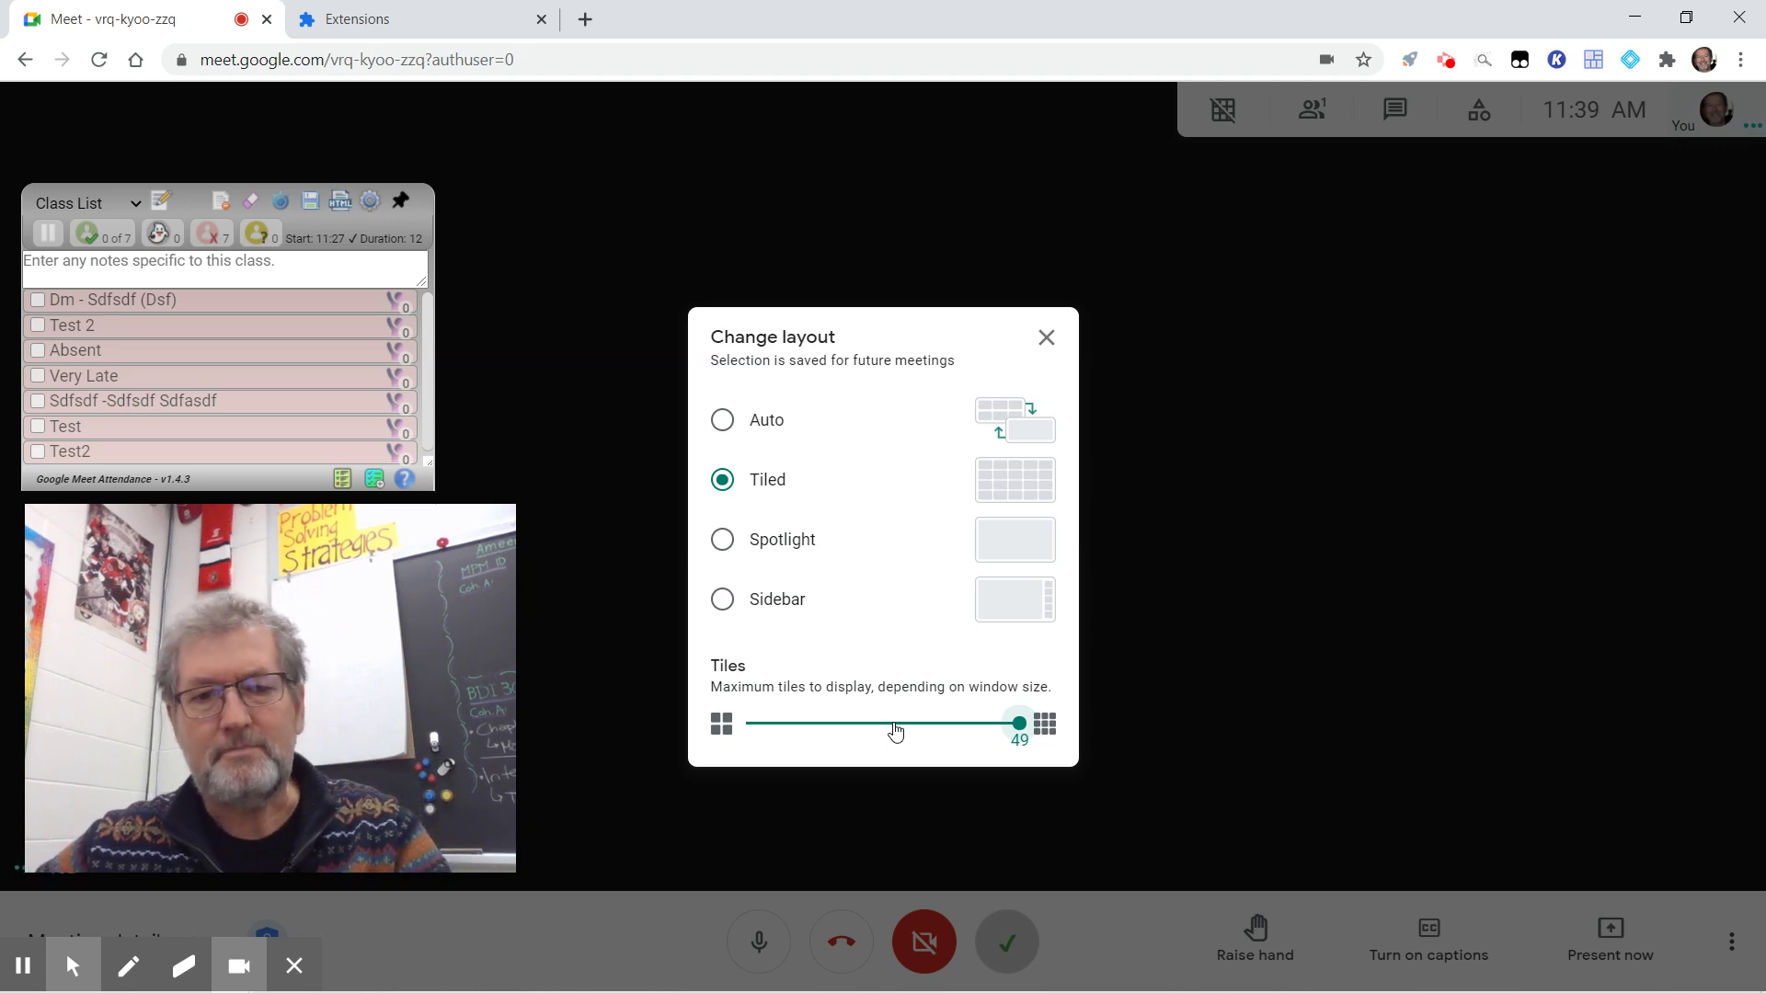
pyautogui.hotkey('alt', 'Tab')
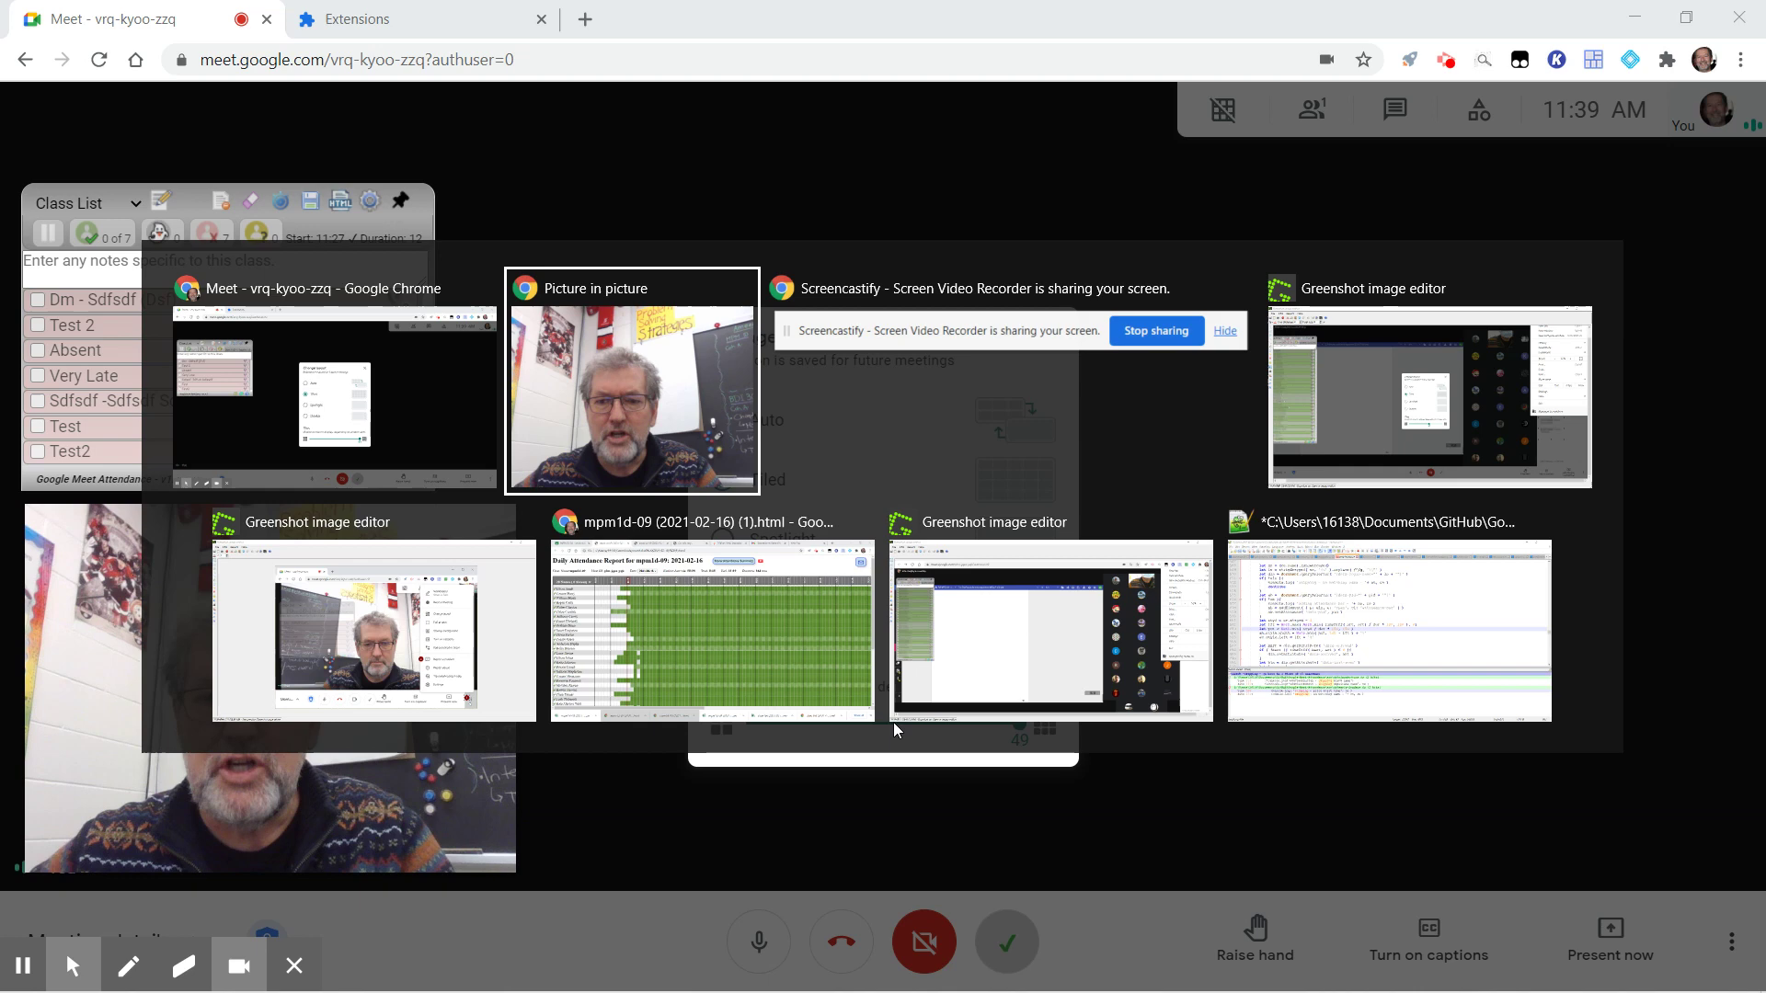
pyautogui.hotkey('alt', 'Tab')
pyautogui.hotkey('alt', 'Tab')
pyautogui.hotkey('alt', 'Tab')
pyautogui.hotkey('alt', 'Tab')
pyautogui.hotkey('alt', 'Tab')
pyautogui.hotkey('alt', 'Tab')
pyautogui.hotkey('alt', 'Tab')
pyautogui.hotkey('alt', 'Tab')
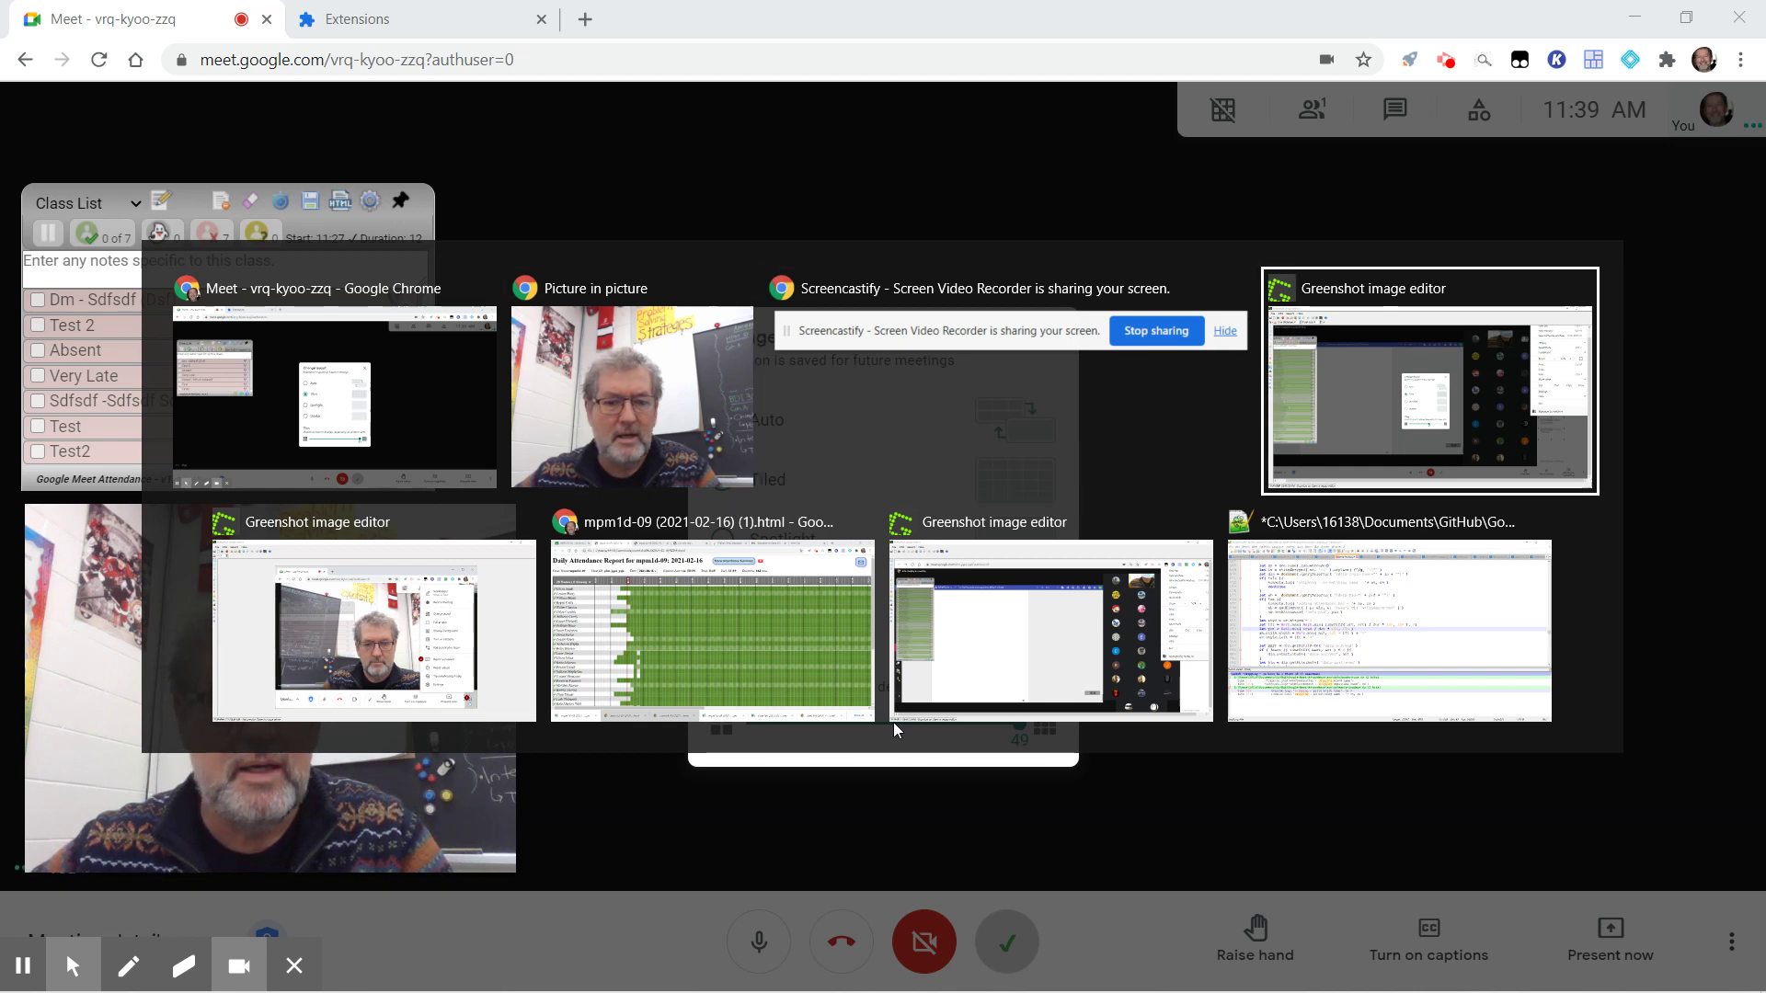
pyautogui.hotkey('alt', 'Tab')
pyautogui.hotkey('alt', 'Tab')
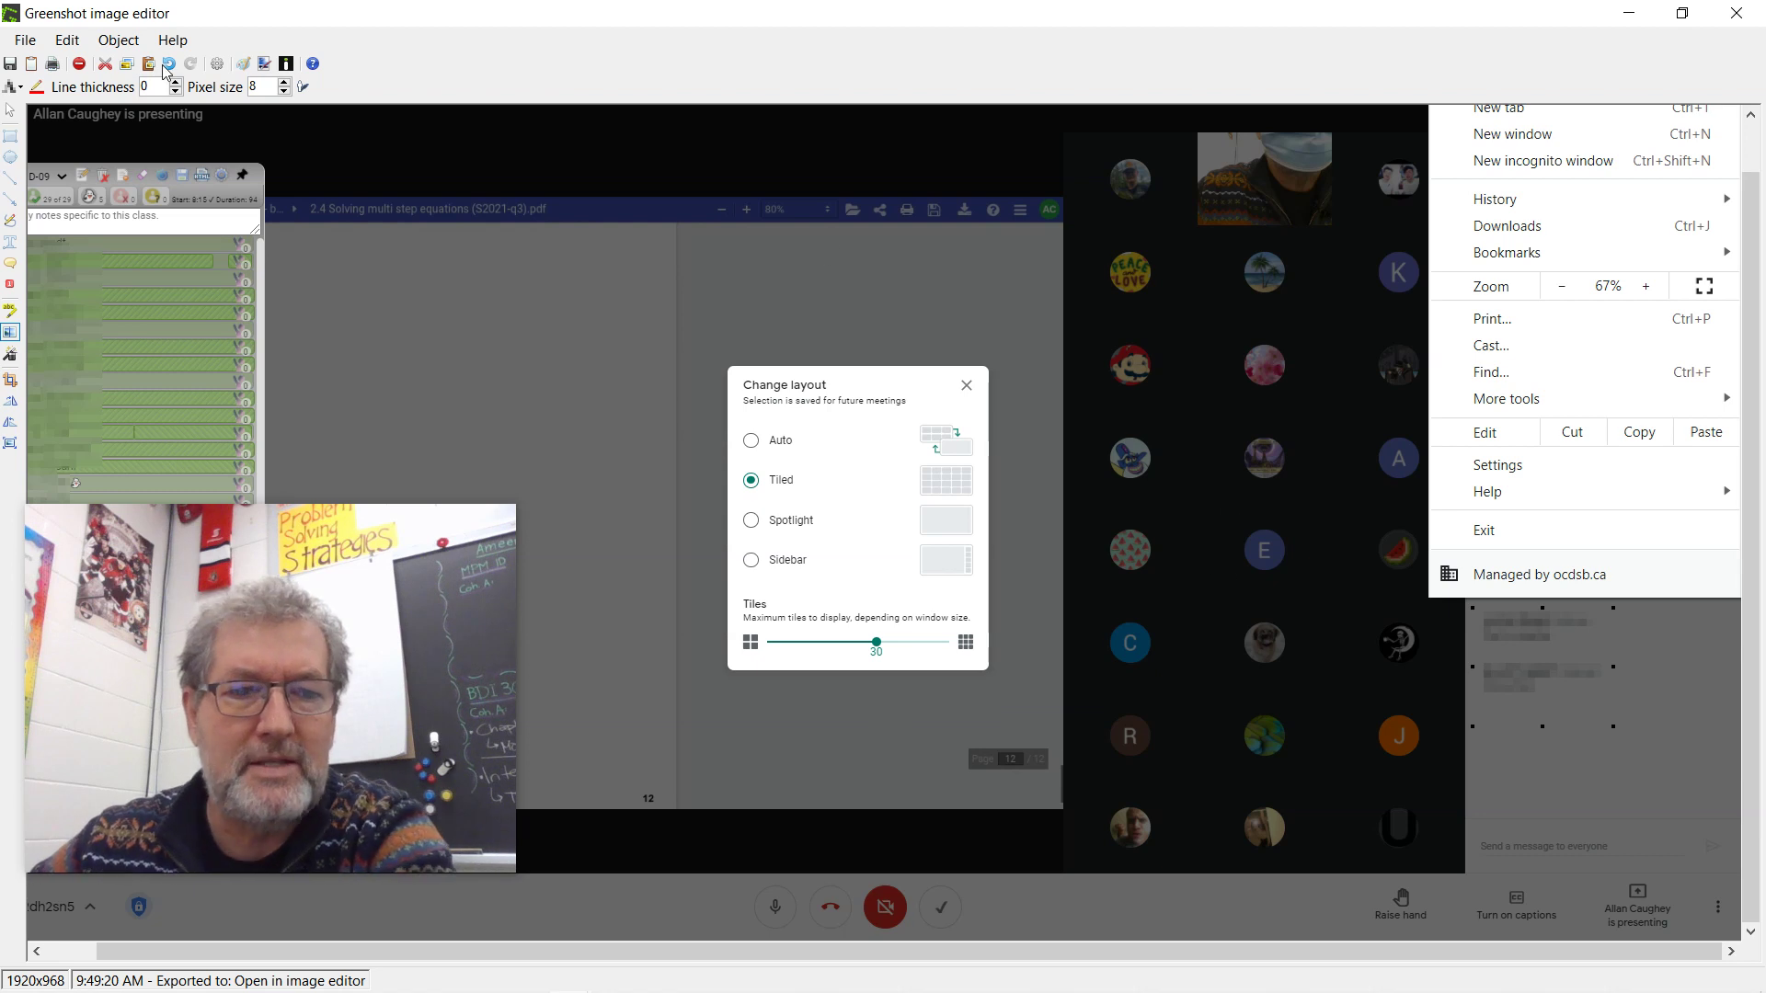
pyautogui.scroll(1, 862, 729)
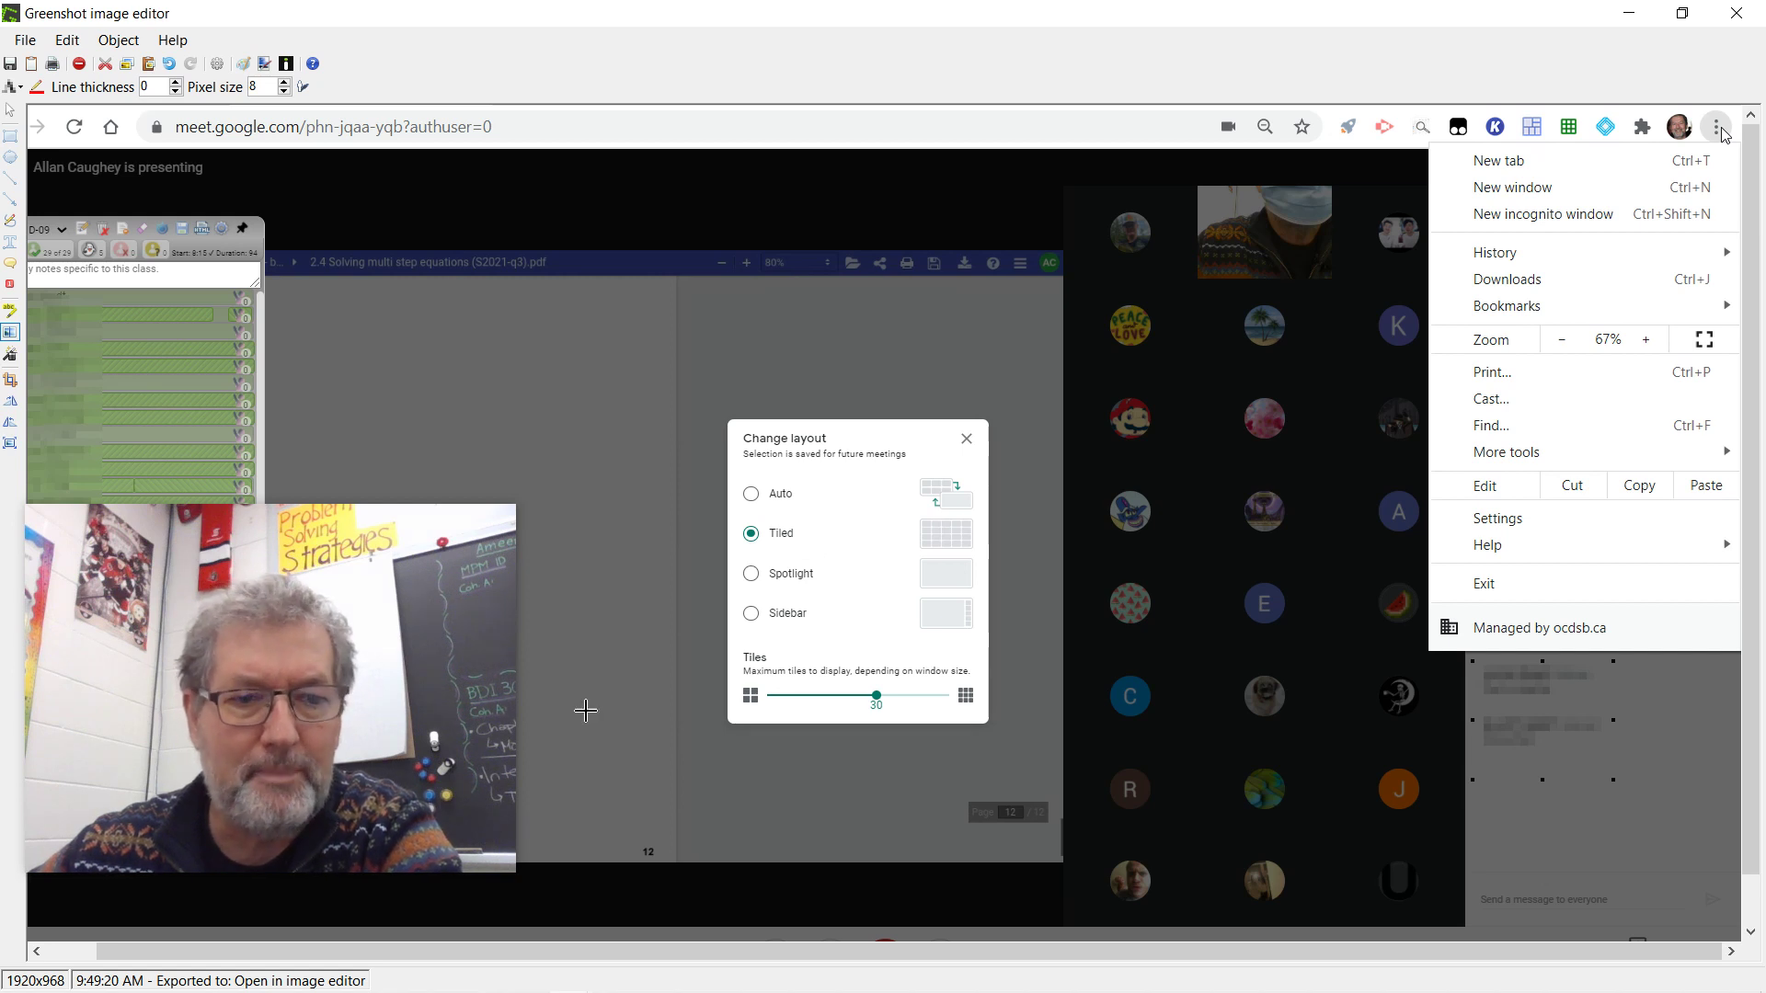
pyautogui.moveTo(357, 721)
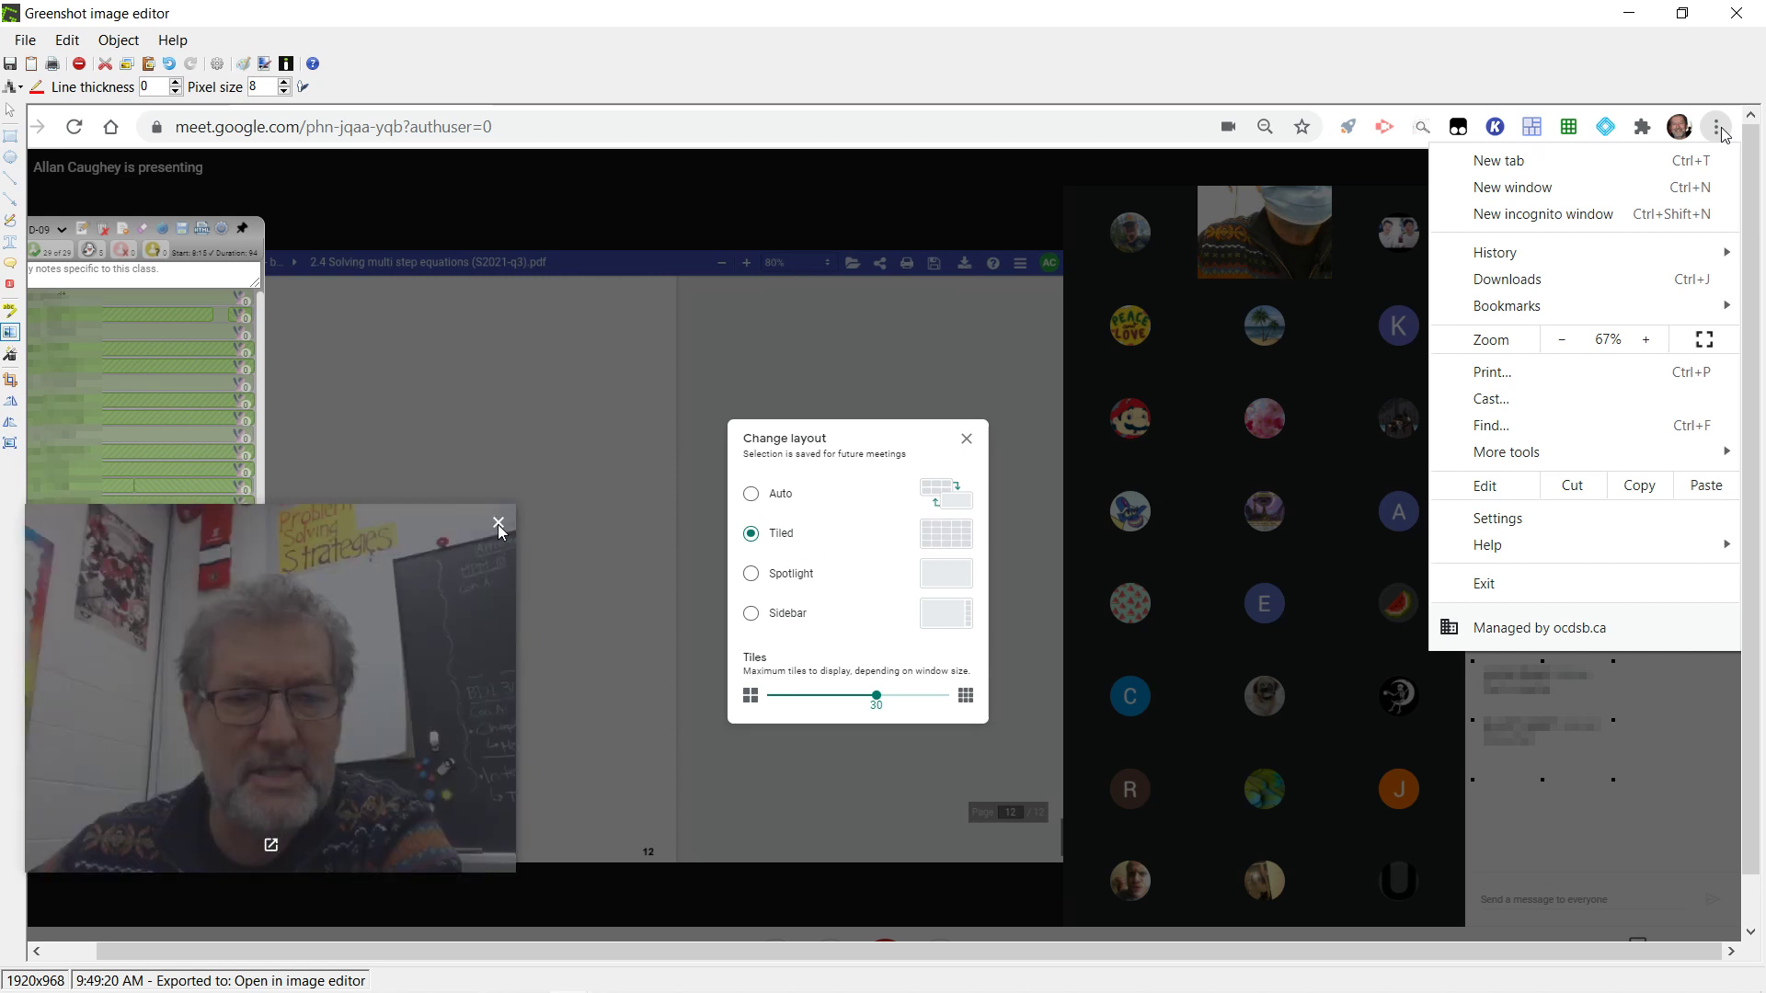
pyautogui.click(498, 522)
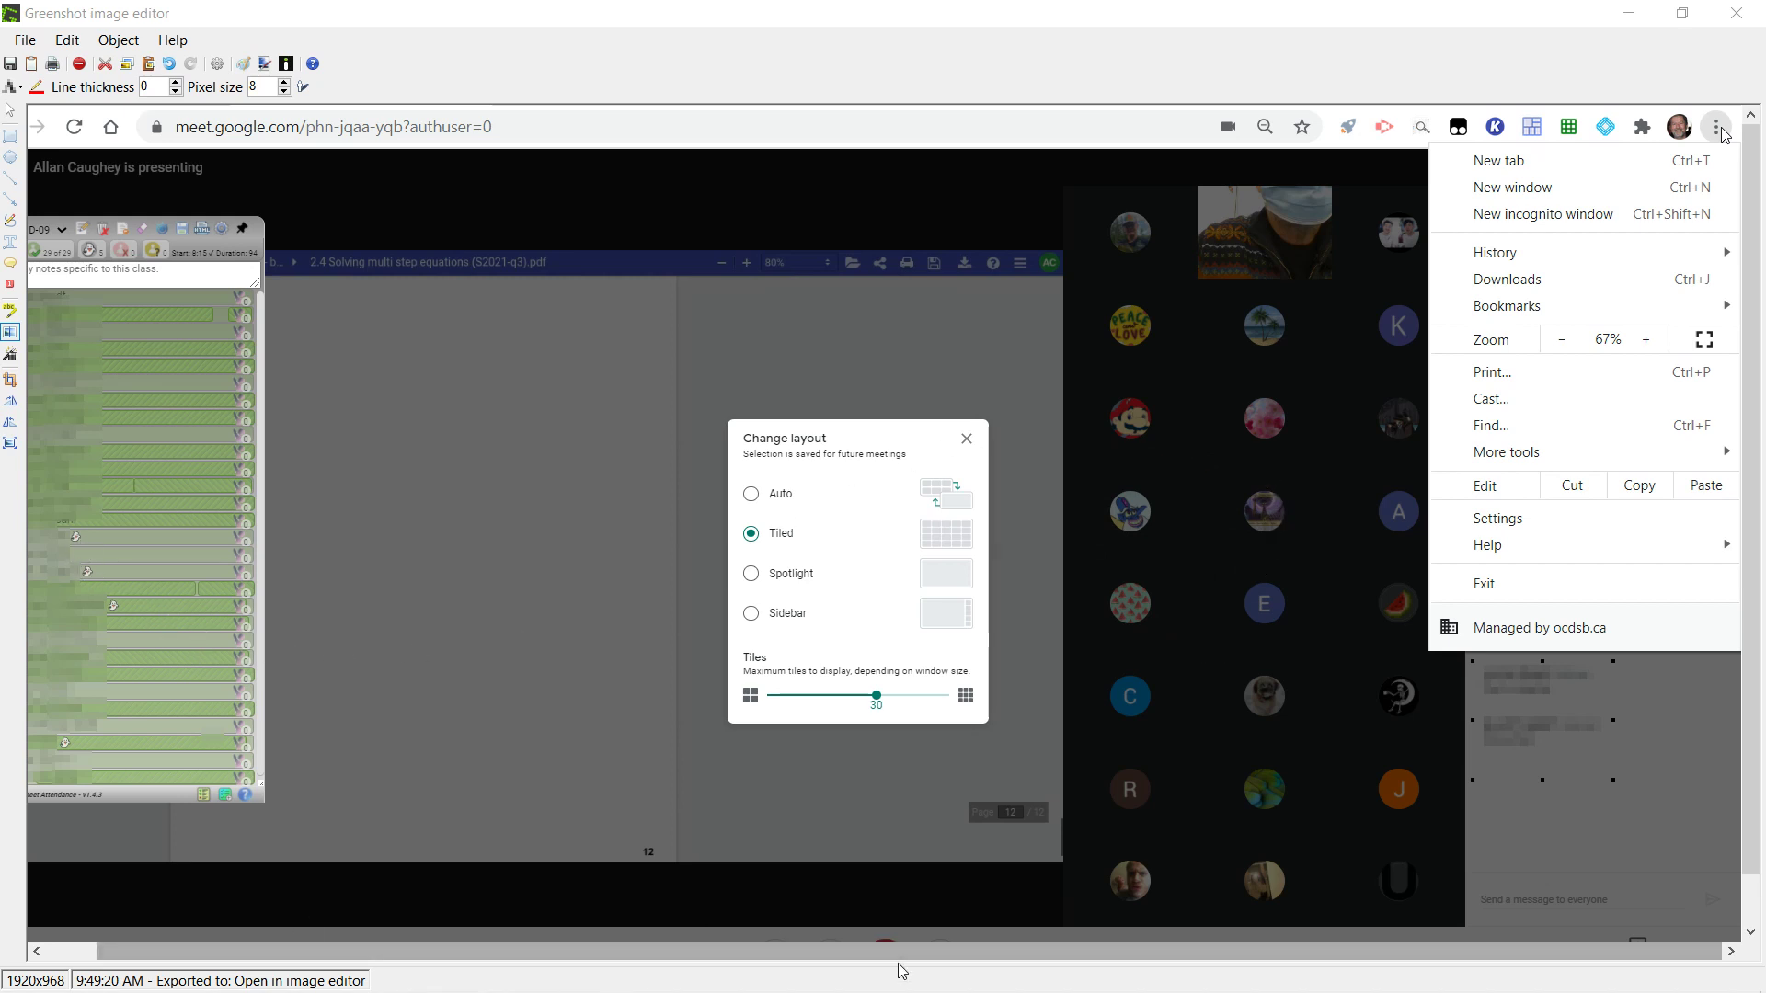
pyautogui.hscroll(-1, 828, 948)
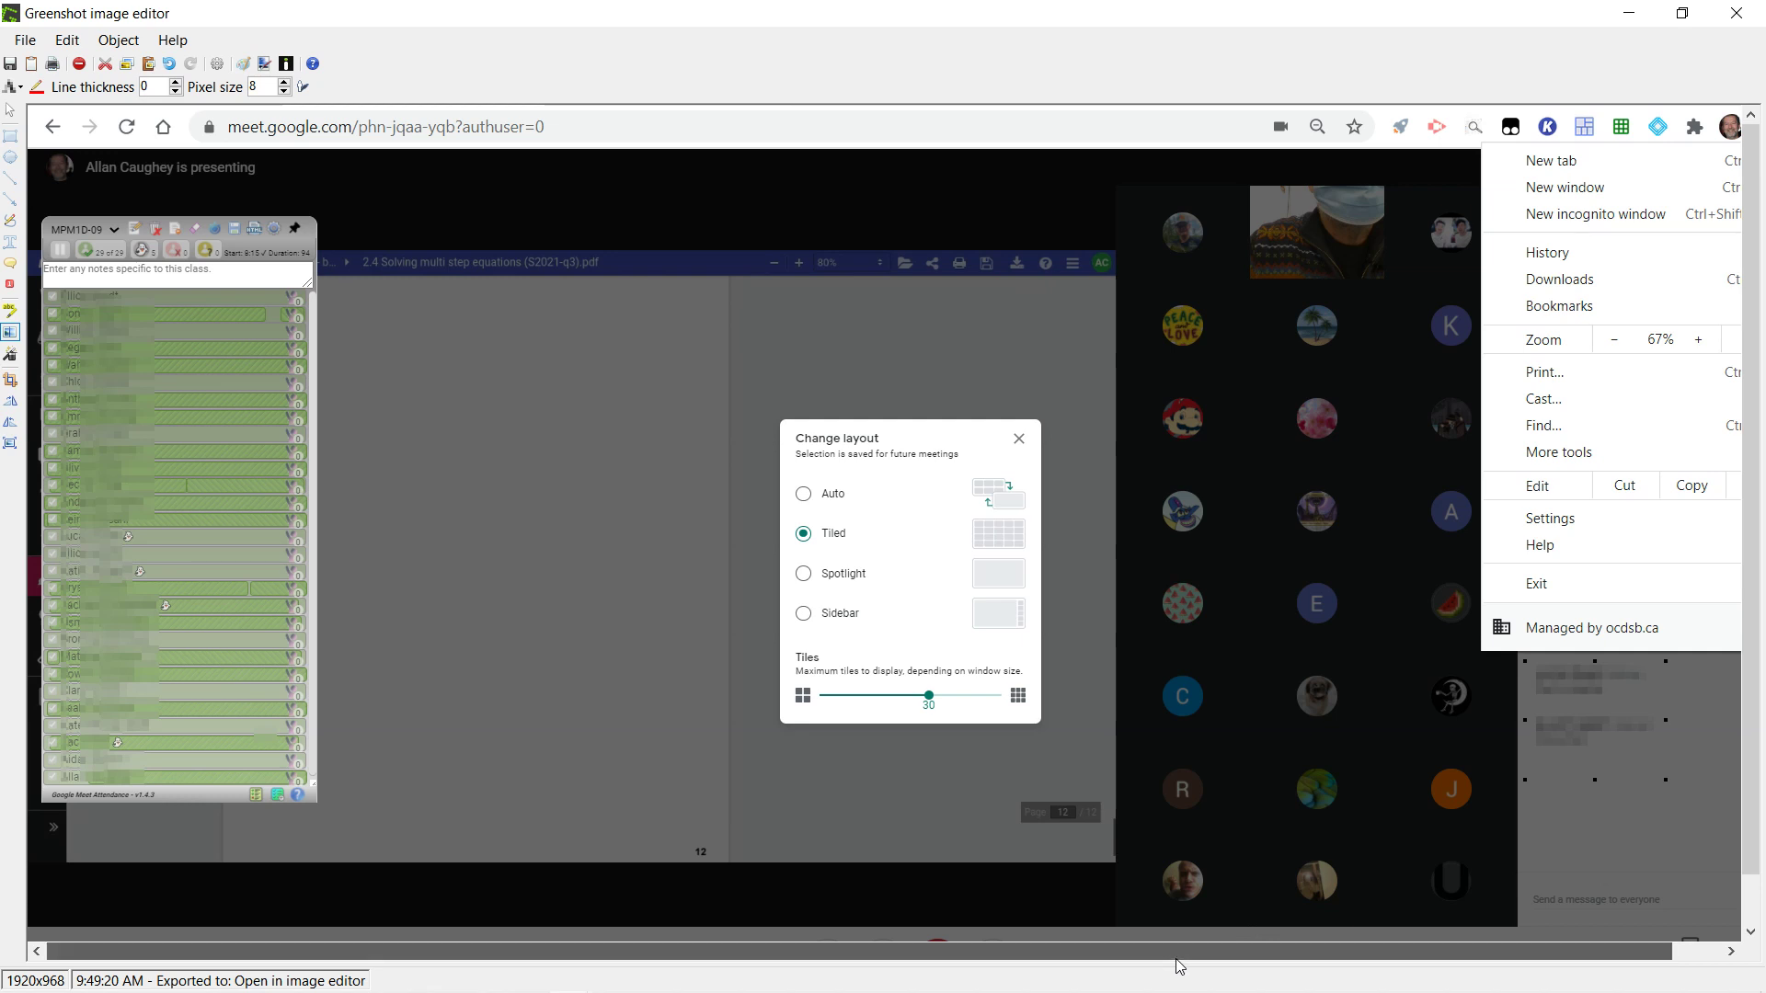
pyautogui.hscroll(2, 1095, 878)
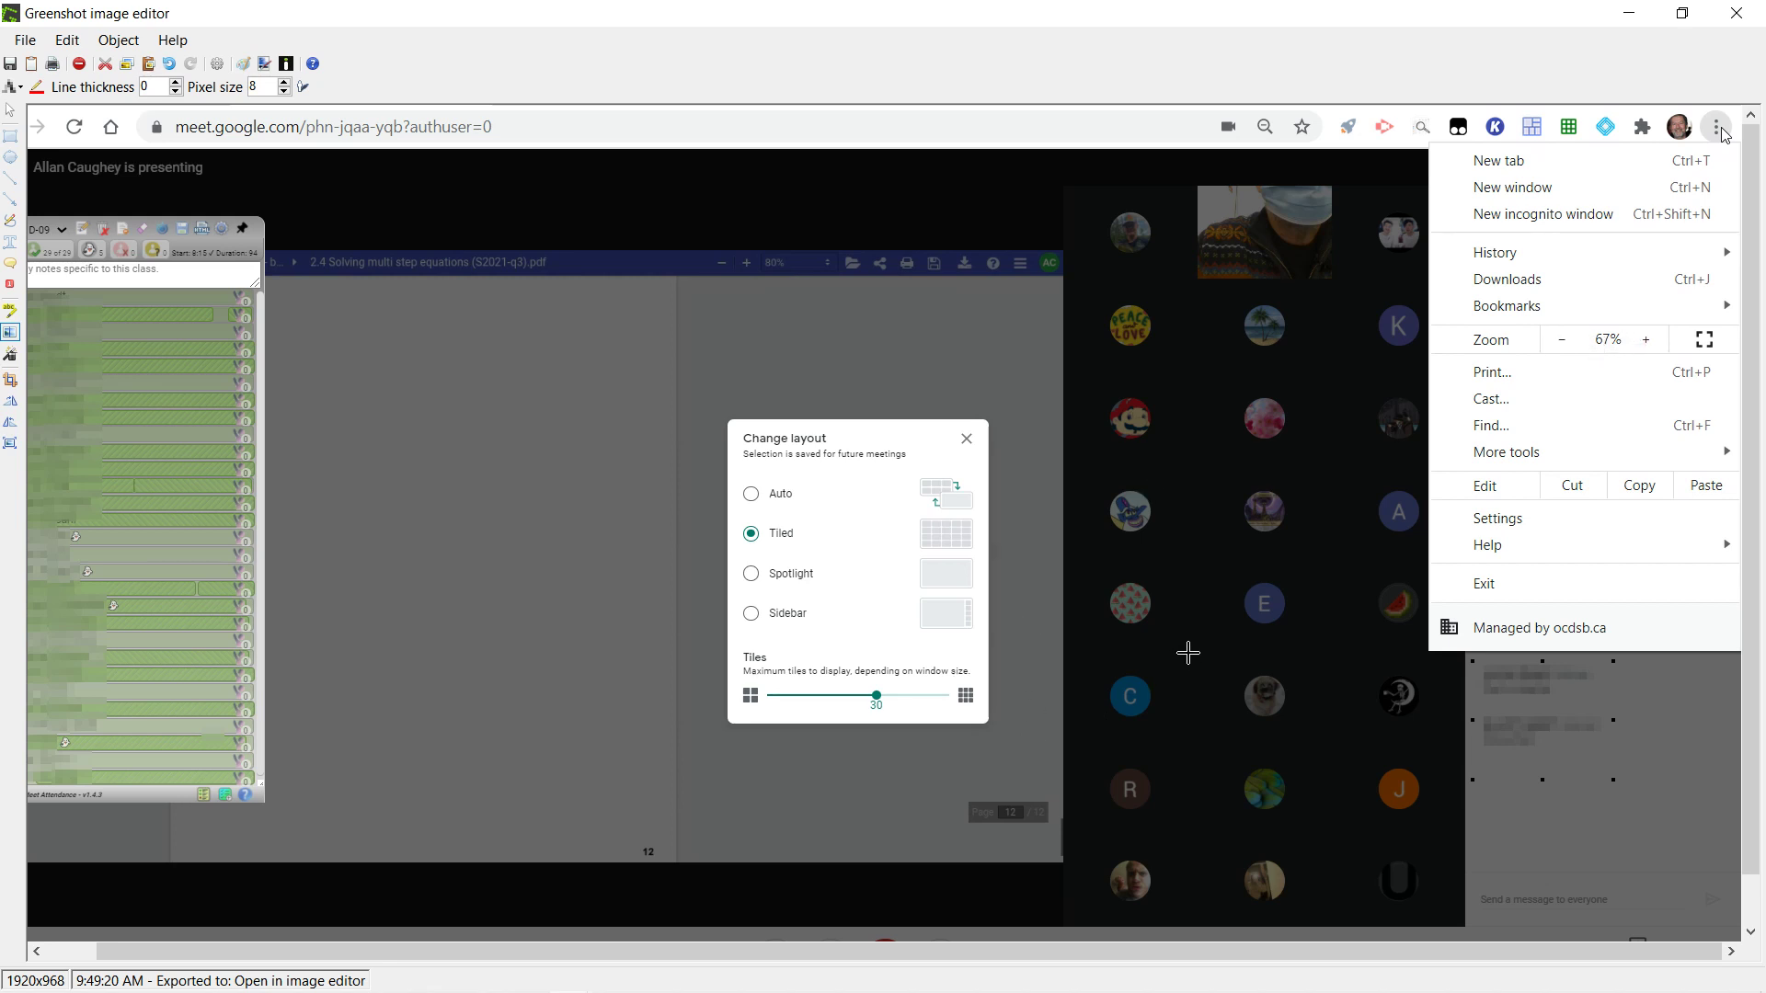
# Step: View the other Greenshot screenshot window, then return to the Meet call
pyautogui.hotkey('alt', 'Tab')
pyautogui.hotkey('alt', 'Tab')
pyautogui.hotkey('alt', 'Tab')
pyautogui.hotkey('alt', 'Tab')
pyautogui.hotkey('alt', 'Tab')
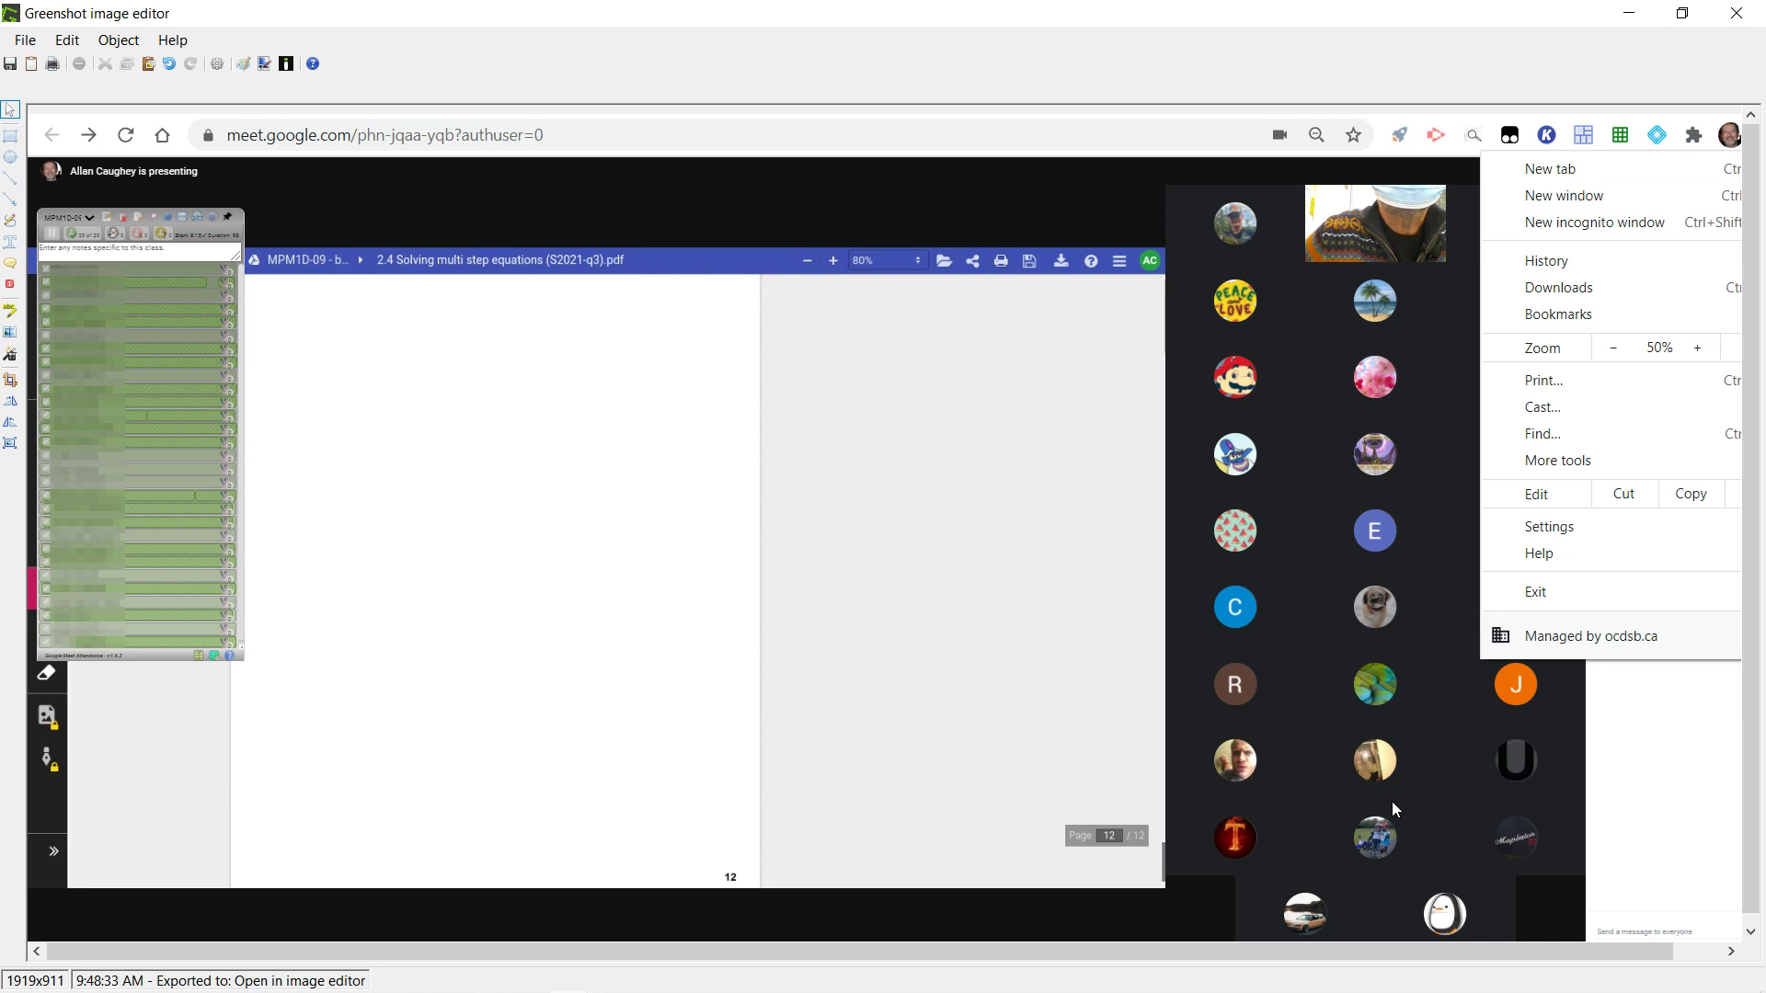
pyautogui.hotkey('alt', 'Tab')
pyautogui.hotkey('alt', 'Tab')
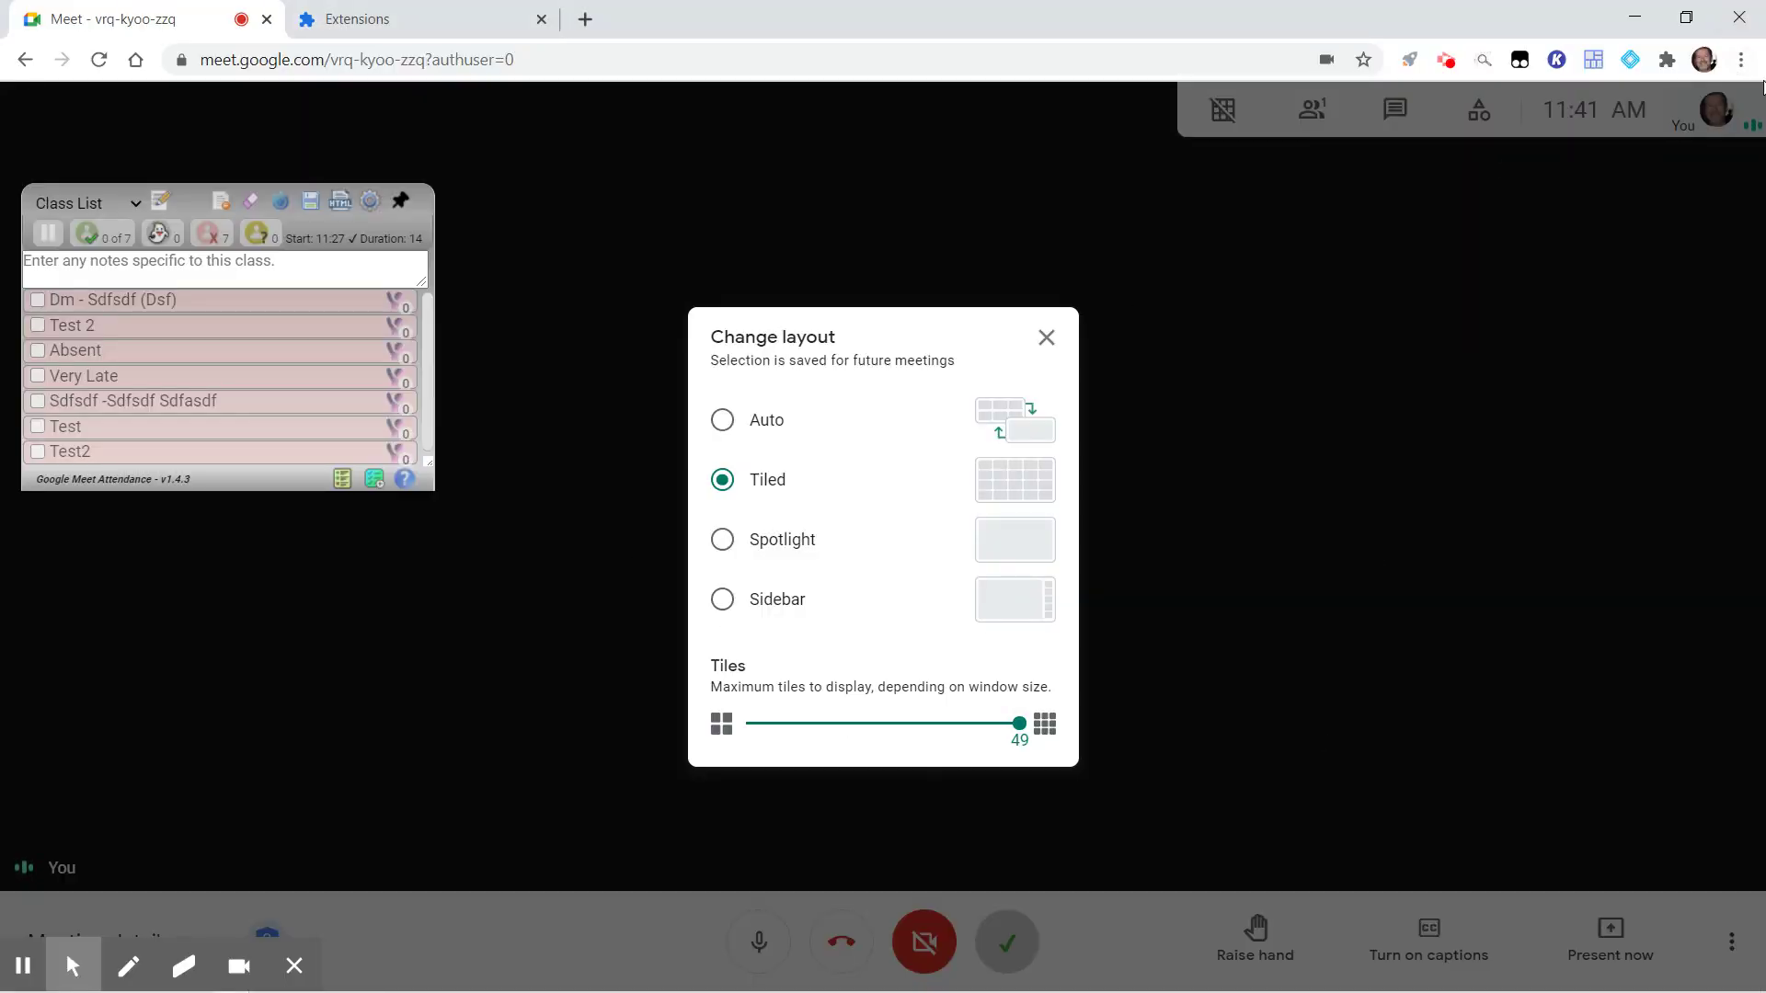
# Step: Reduce Chrome's page zoom step by step from 90% down to 50%
pyautogui.click(1741, 60)
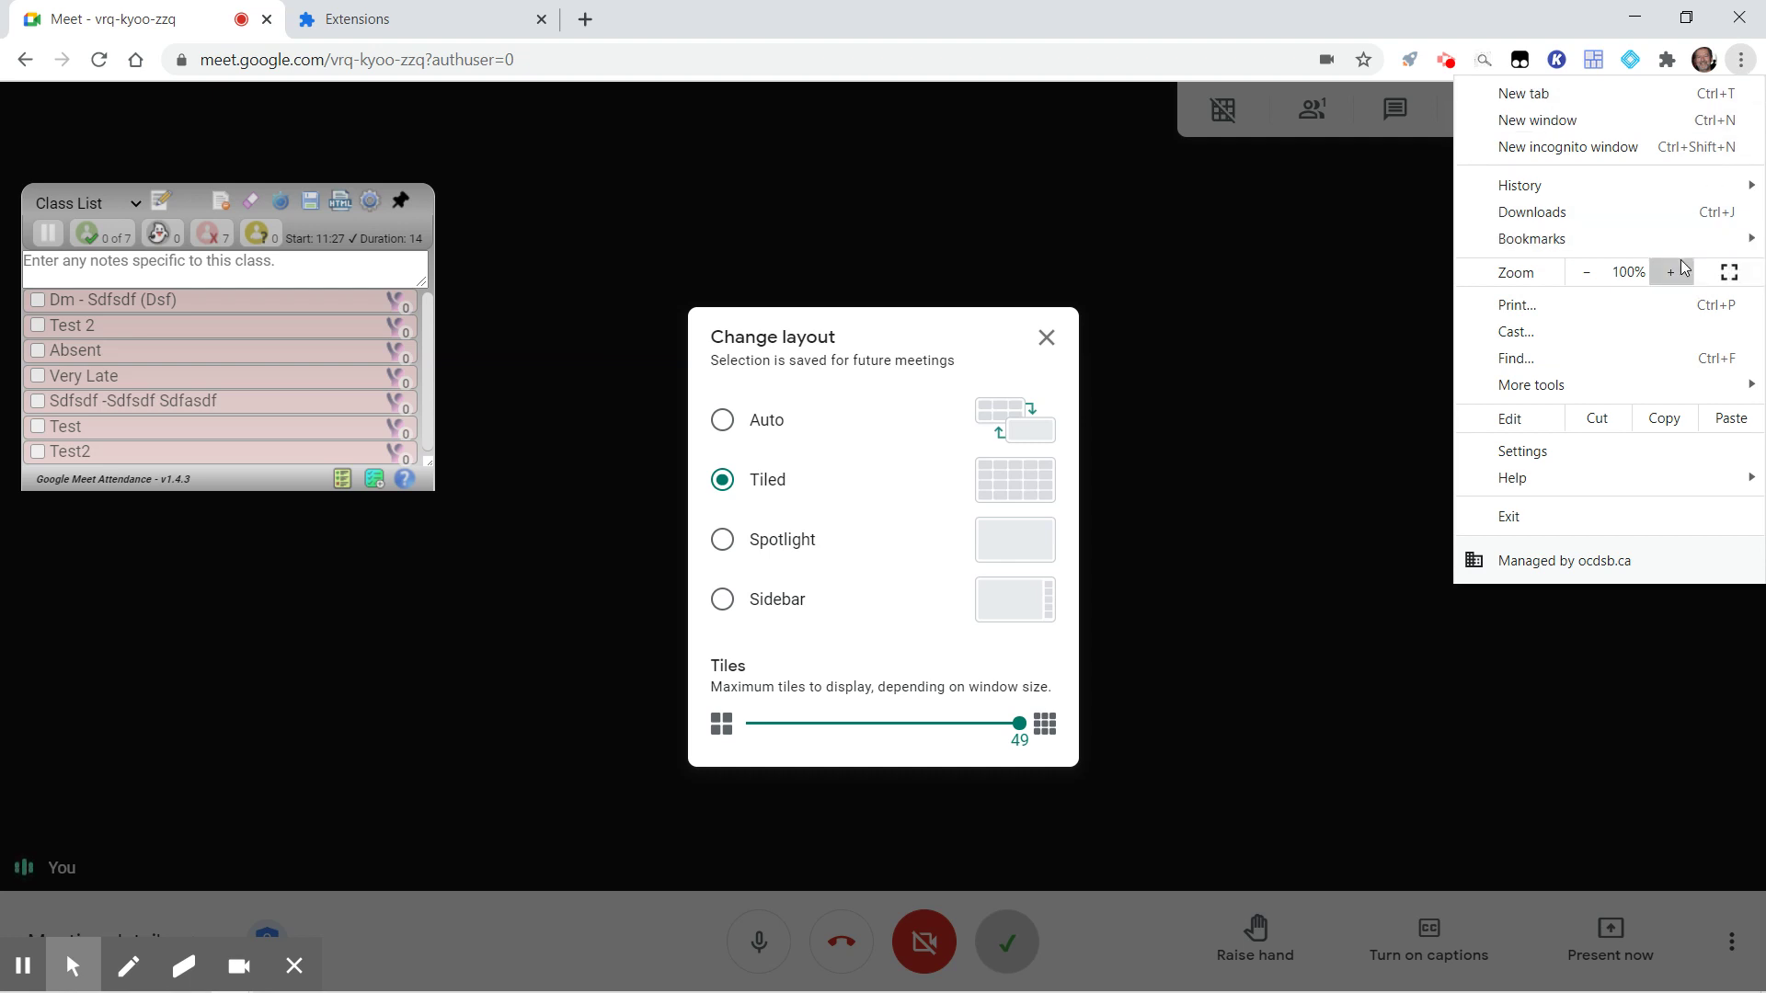
pyautogui.click(1582, 278)
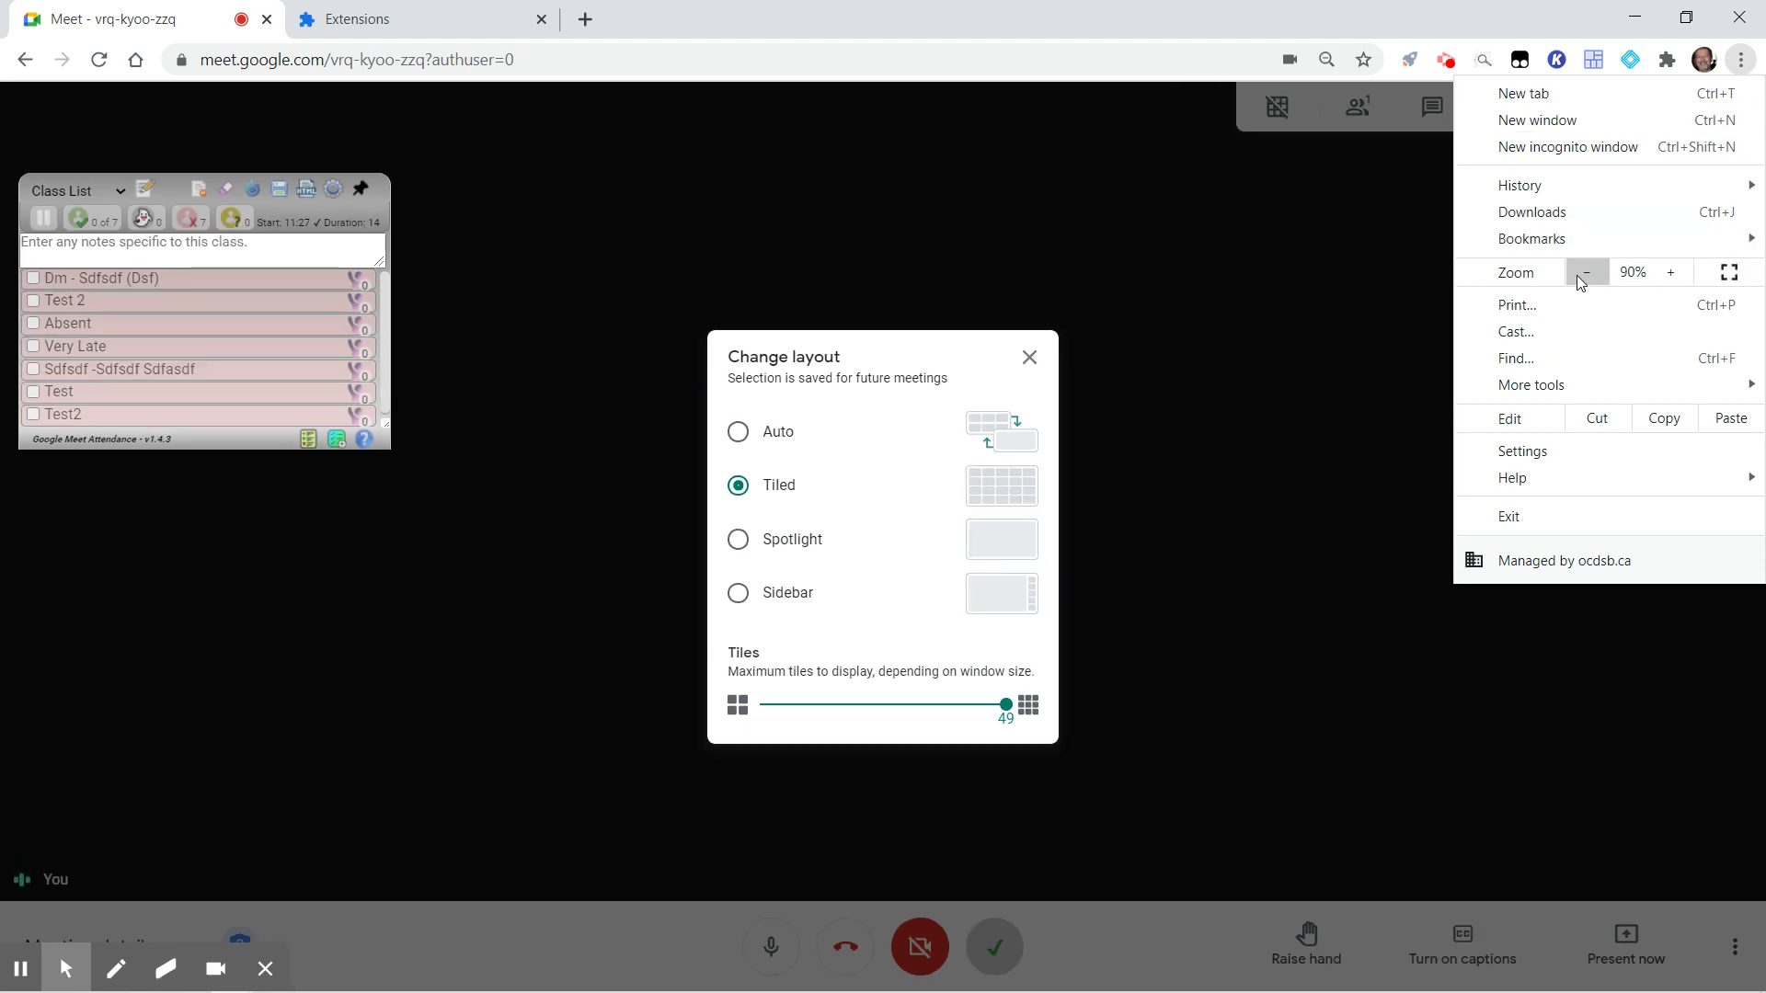
pyautogui.click(1579, 276)
pyautogui.click(1578, 276)
pyautogui.click(1578, 276)
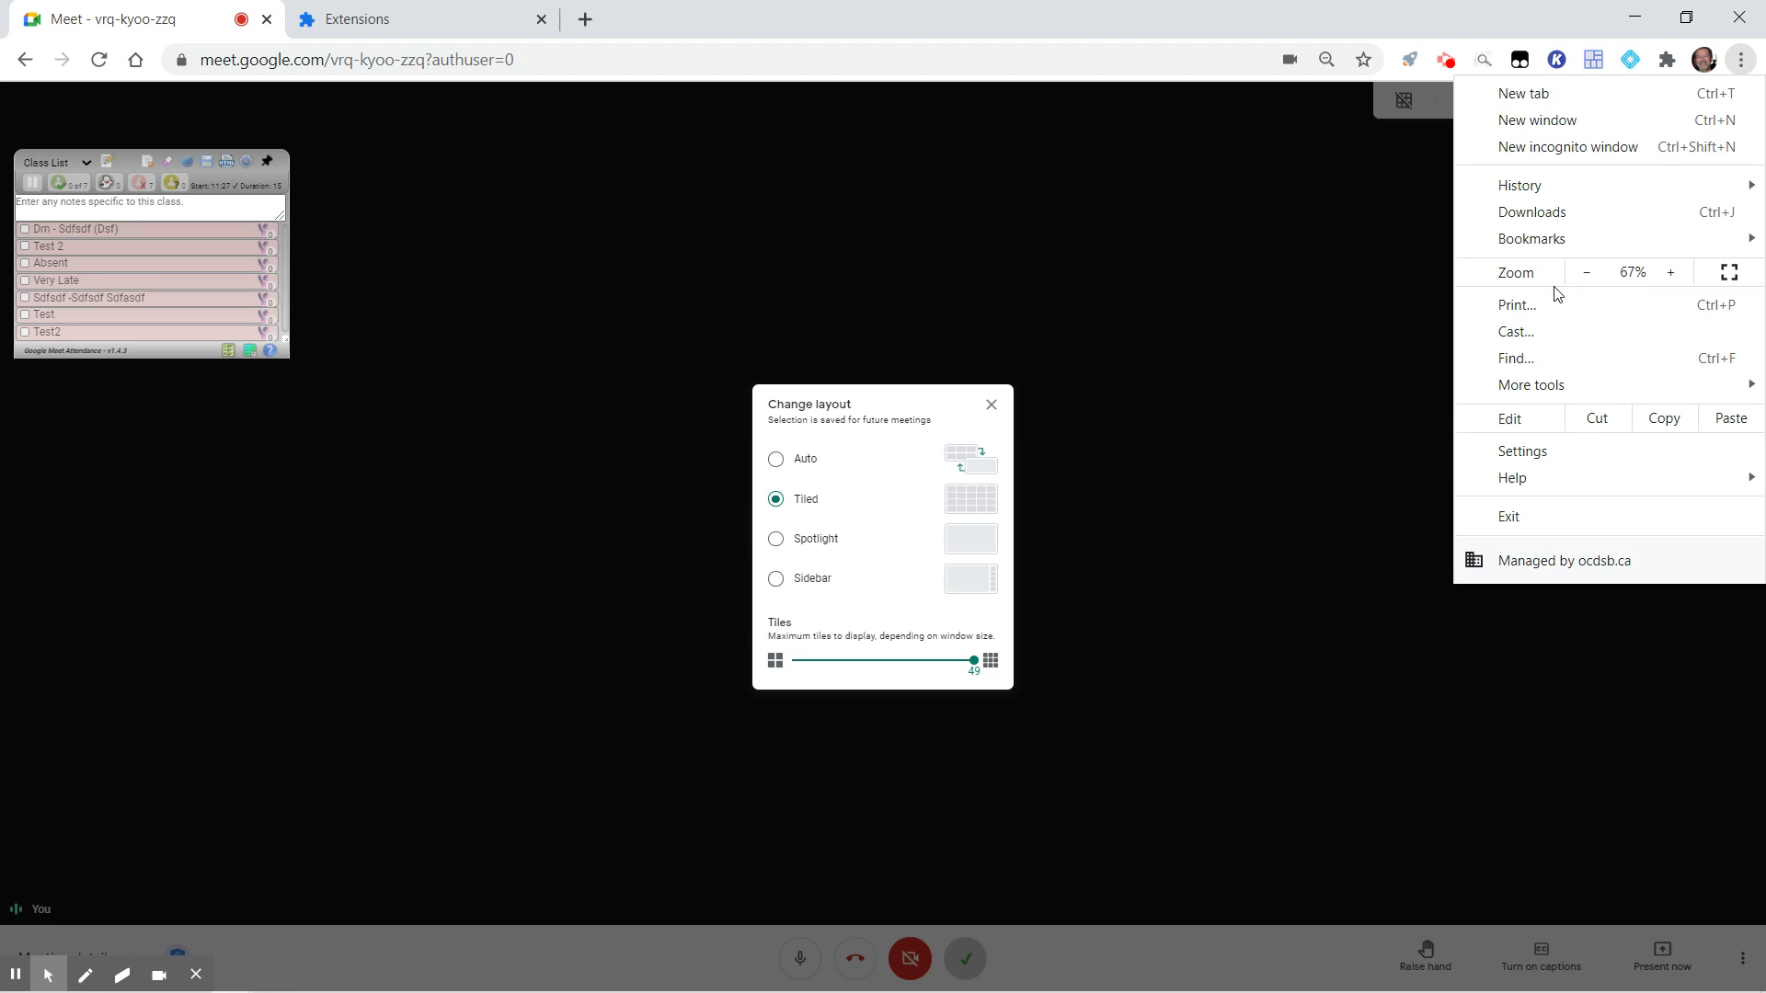
pyautogui.click(1588, 274)
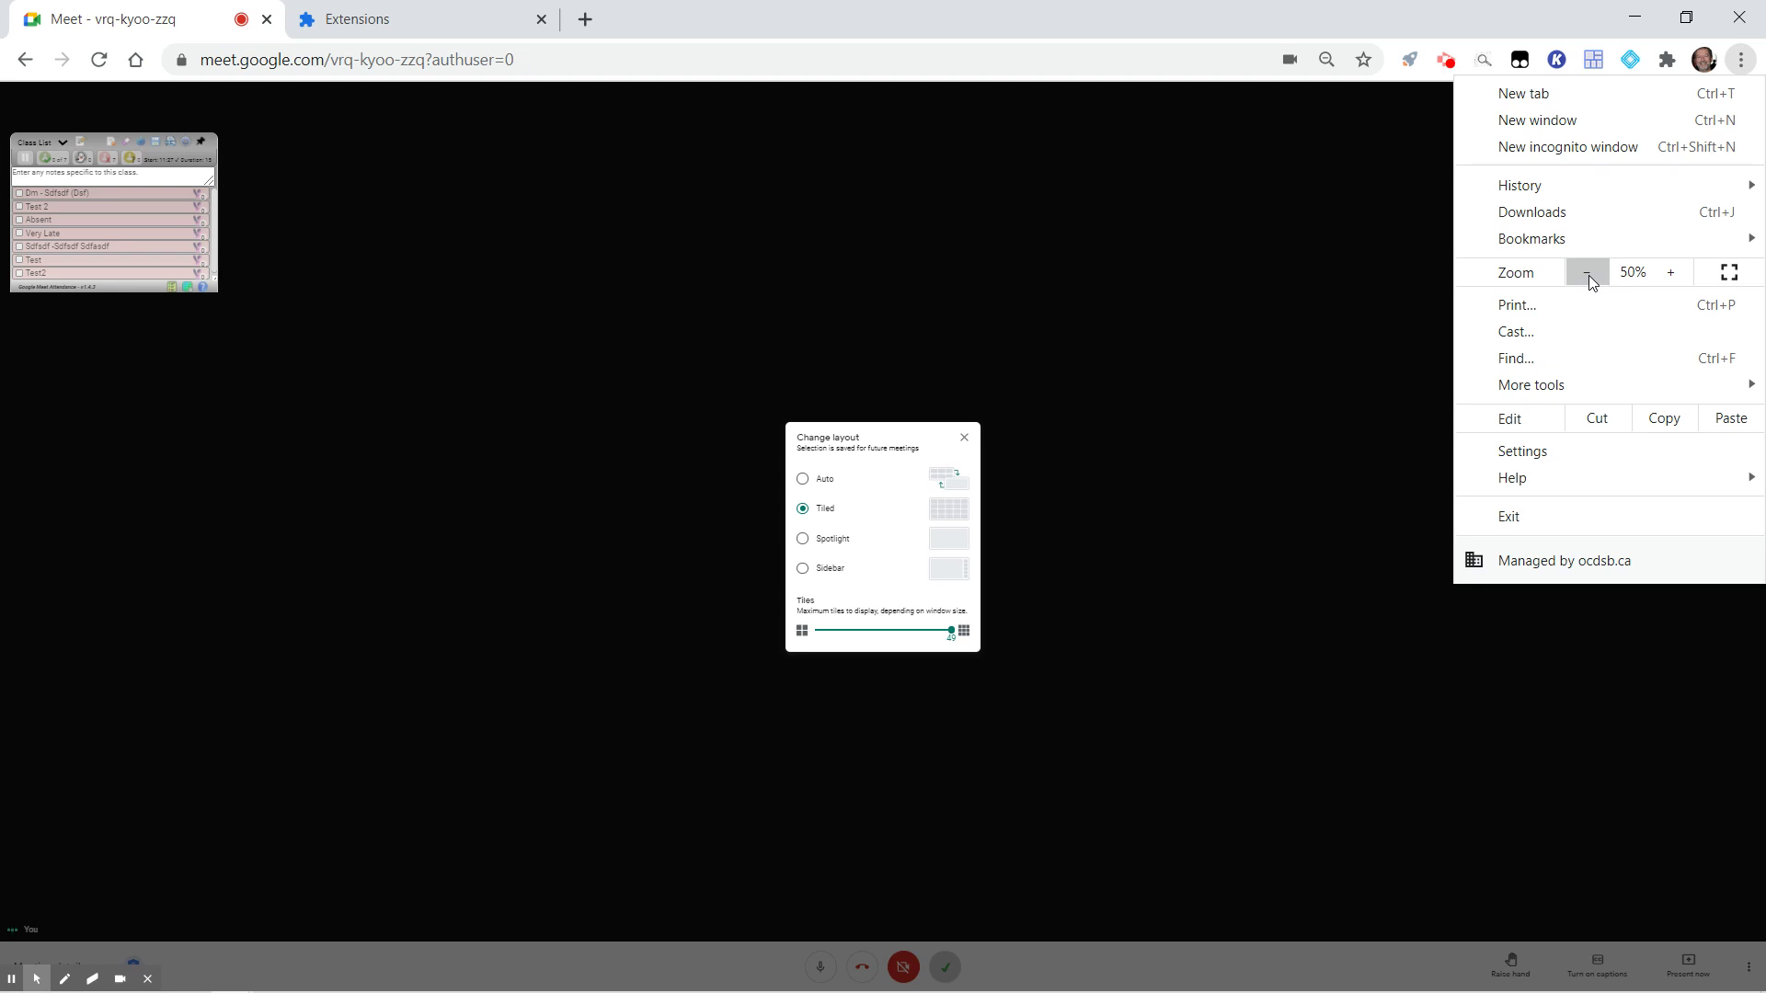
# Step: Close the Change layout dialog and bring the page zoom back up to 100%
pyautogui.click(1318, 270)
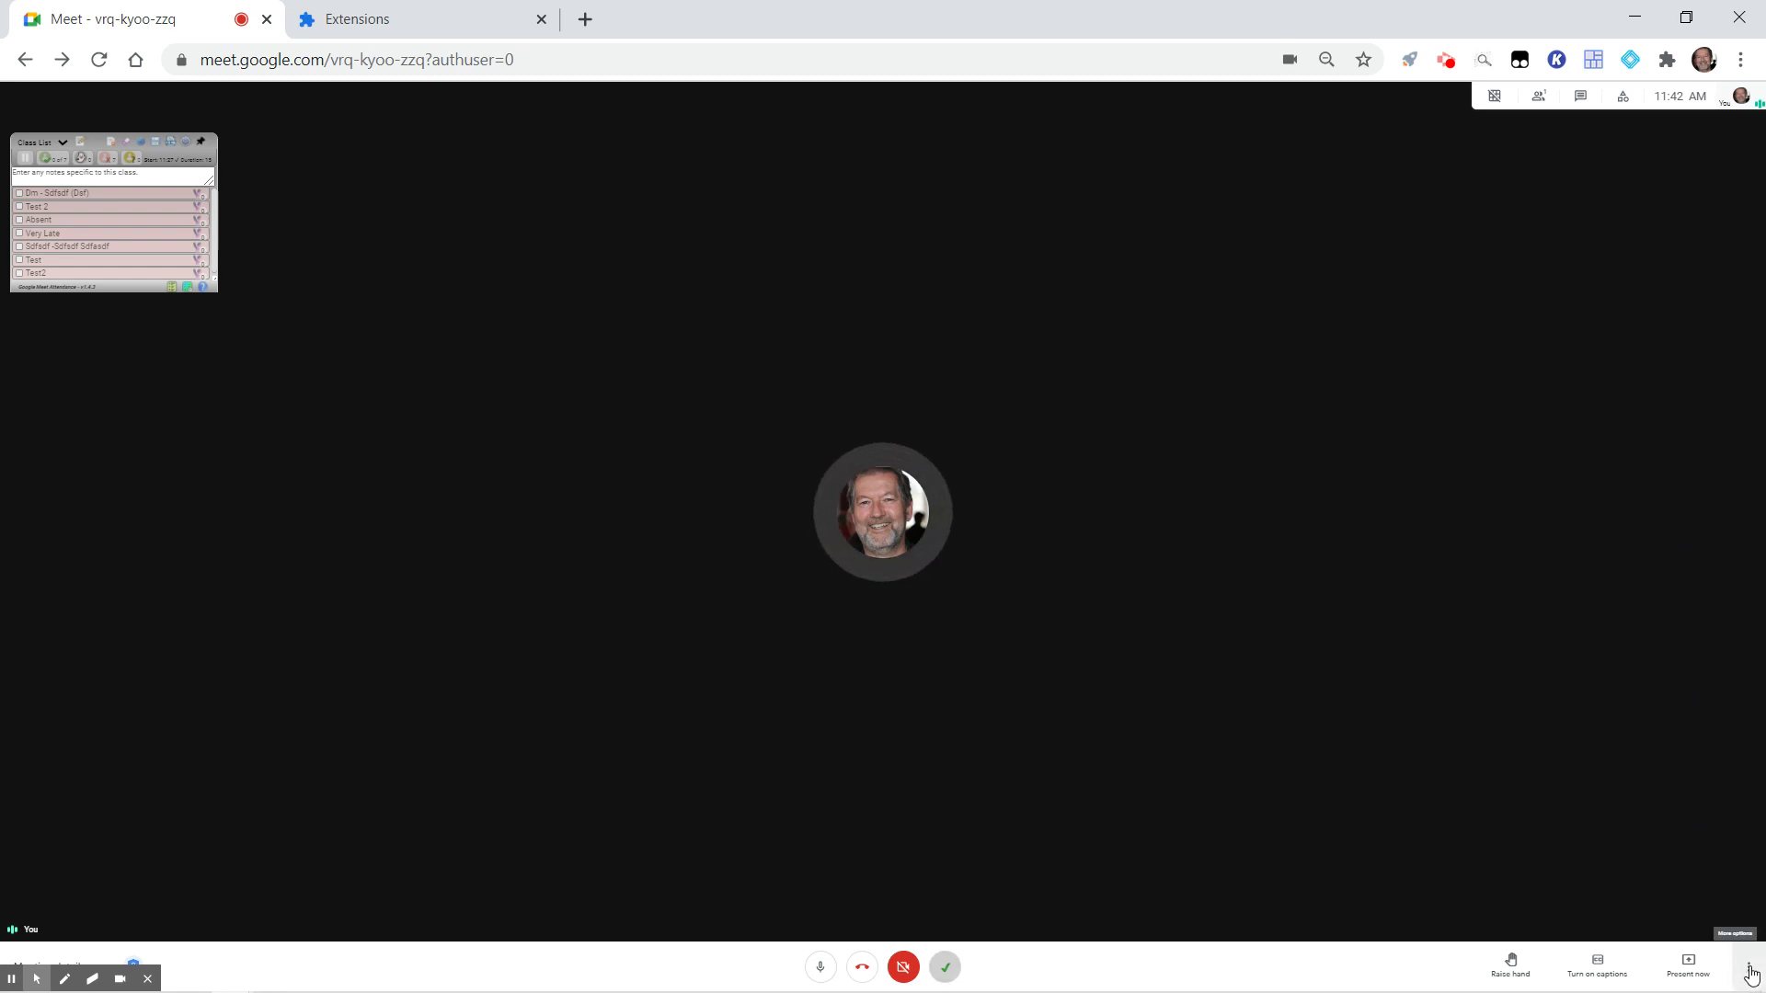
pyautogui.click(1740, 59)
pyautogui.click(1670, 272)
pyautogui.click(1670, 272)
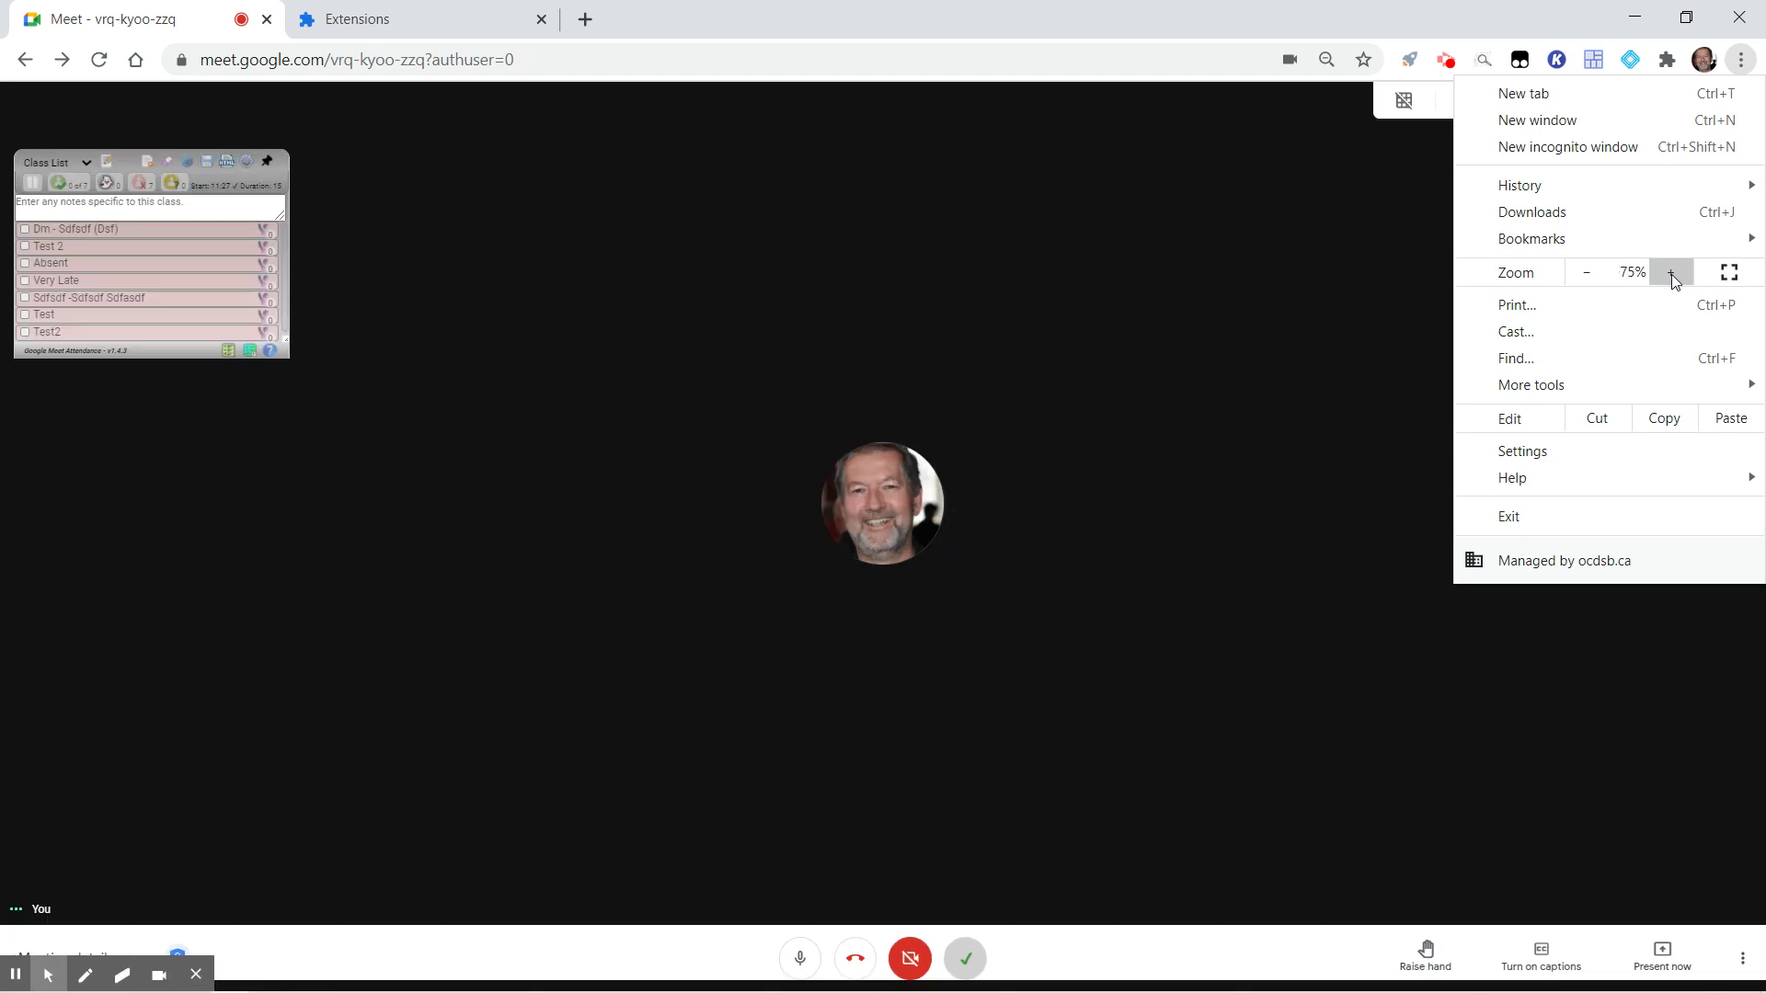
pyautogui.click(1670, 272)
pyautogui.click(1670, 272)
pyautogui.click(1670, 272)
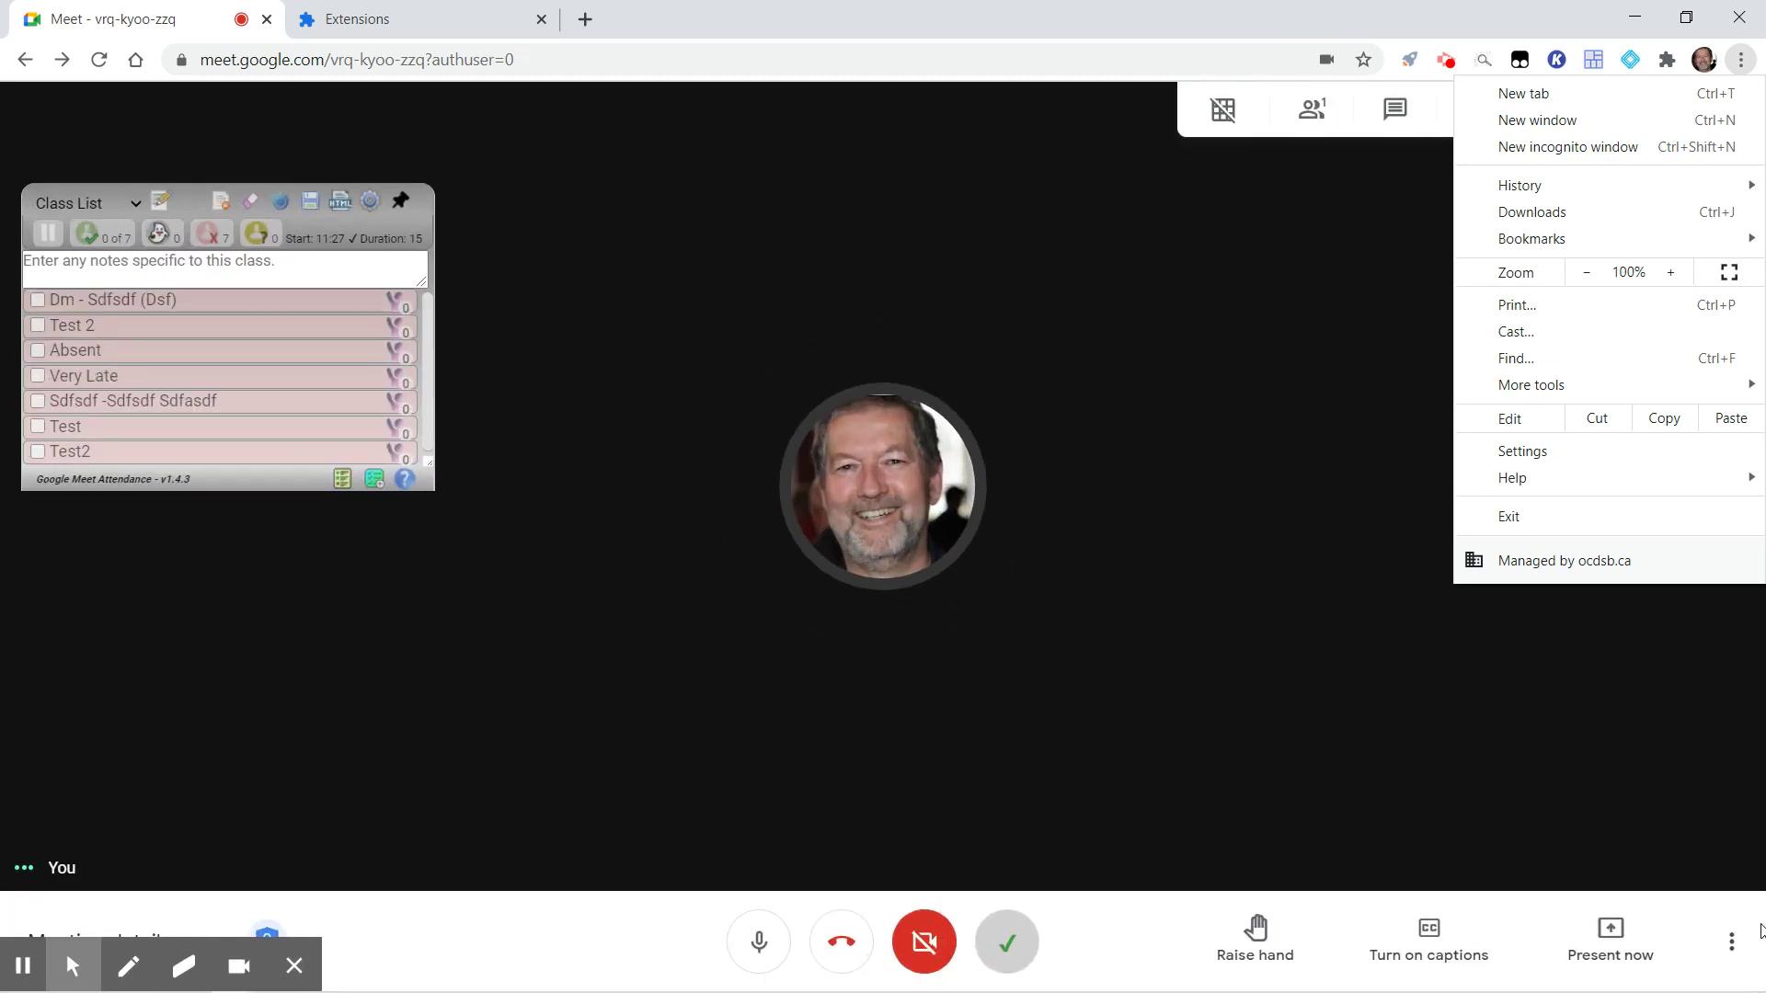
# Step: Start a Report a problem feedback form from Meet's More options menu
pyautogui.click(1730, 947)
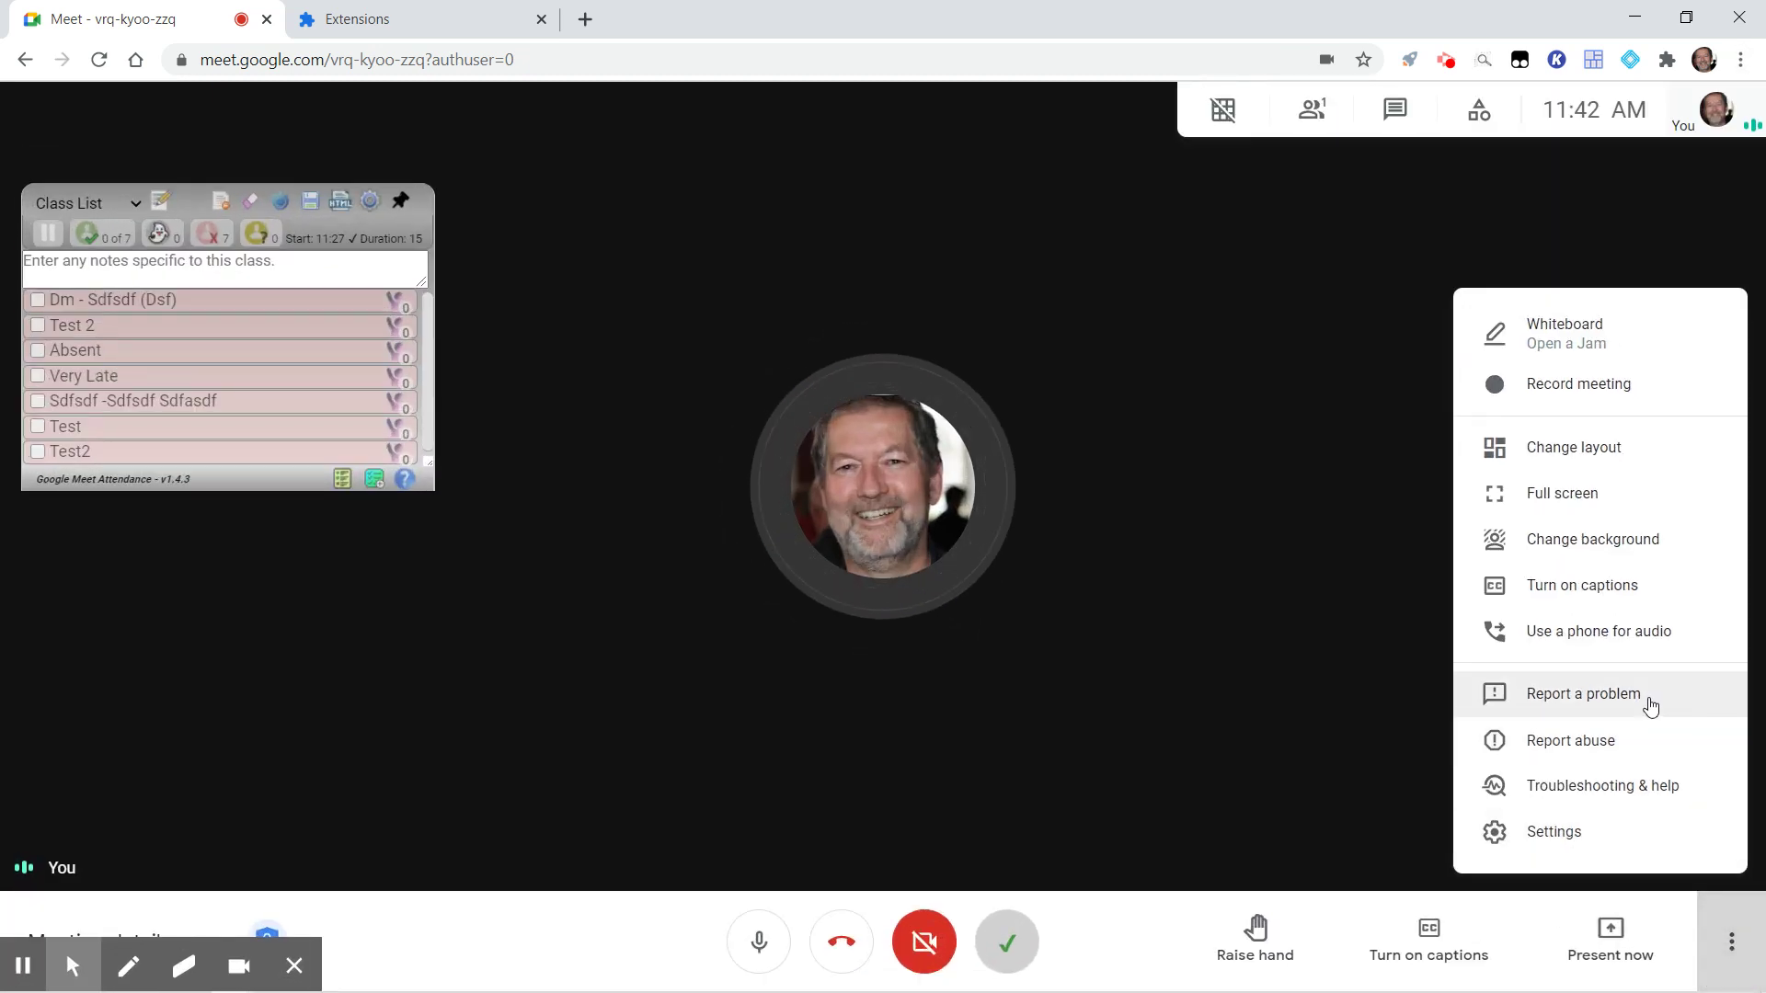
pyautogui.click(1651, 706)
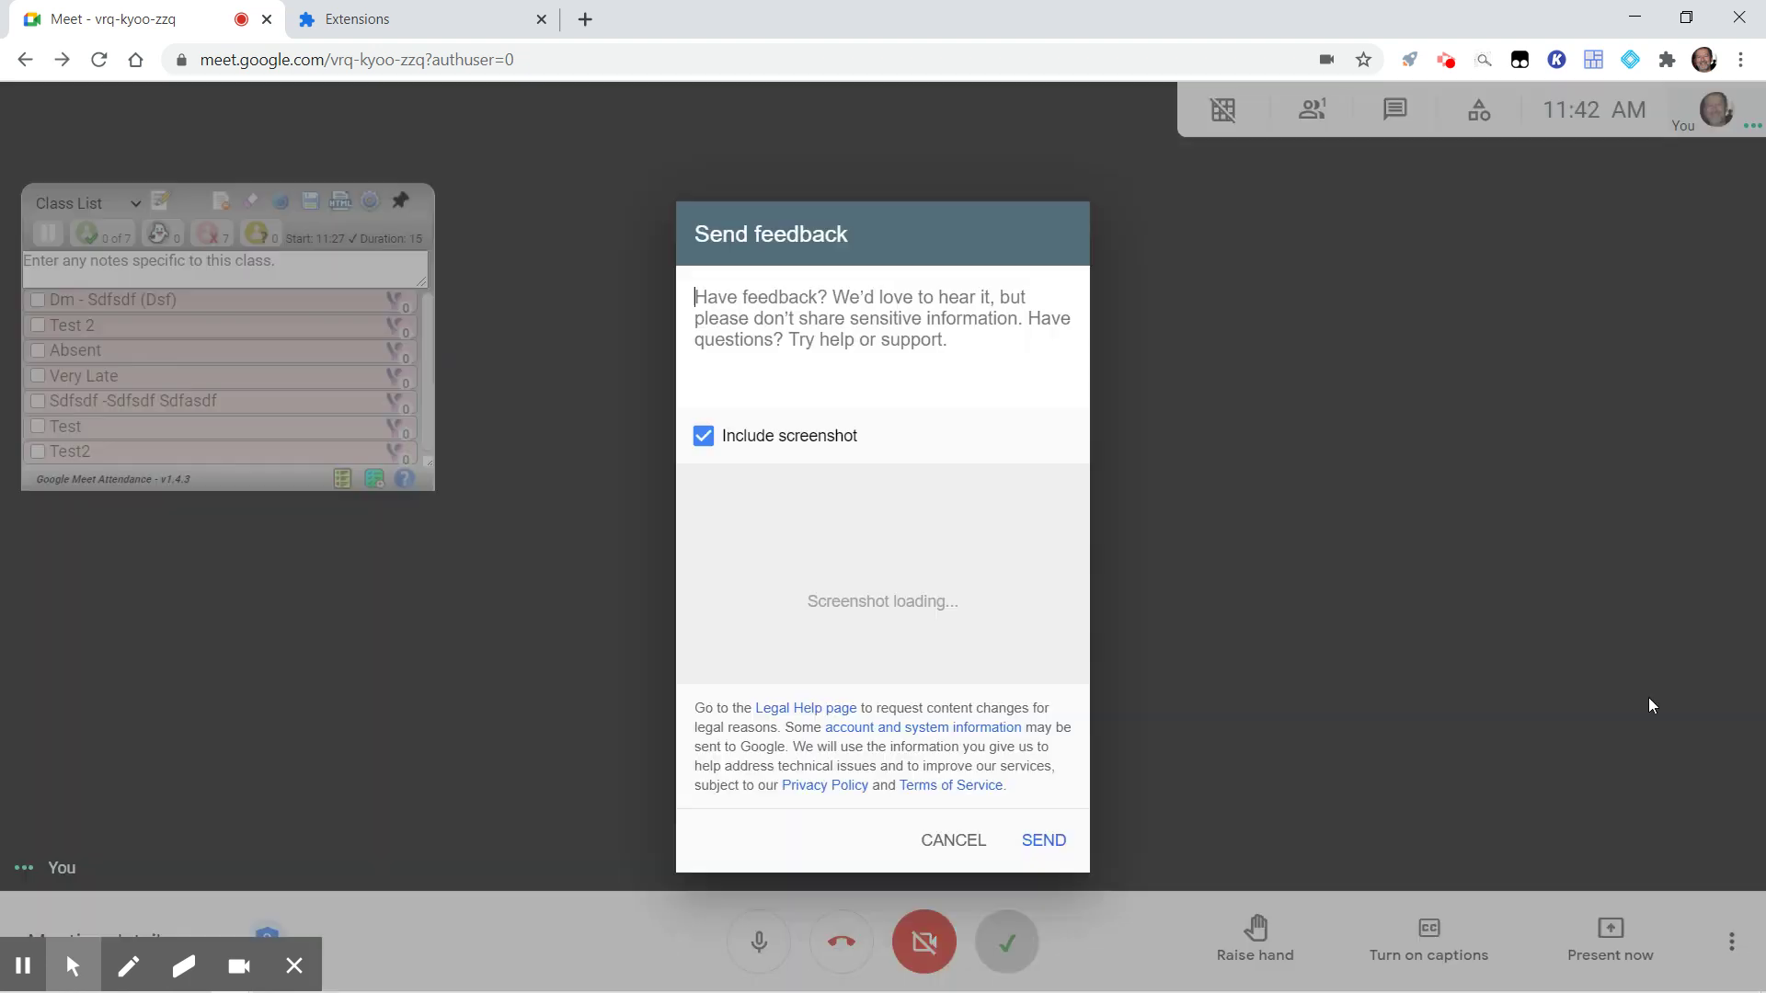